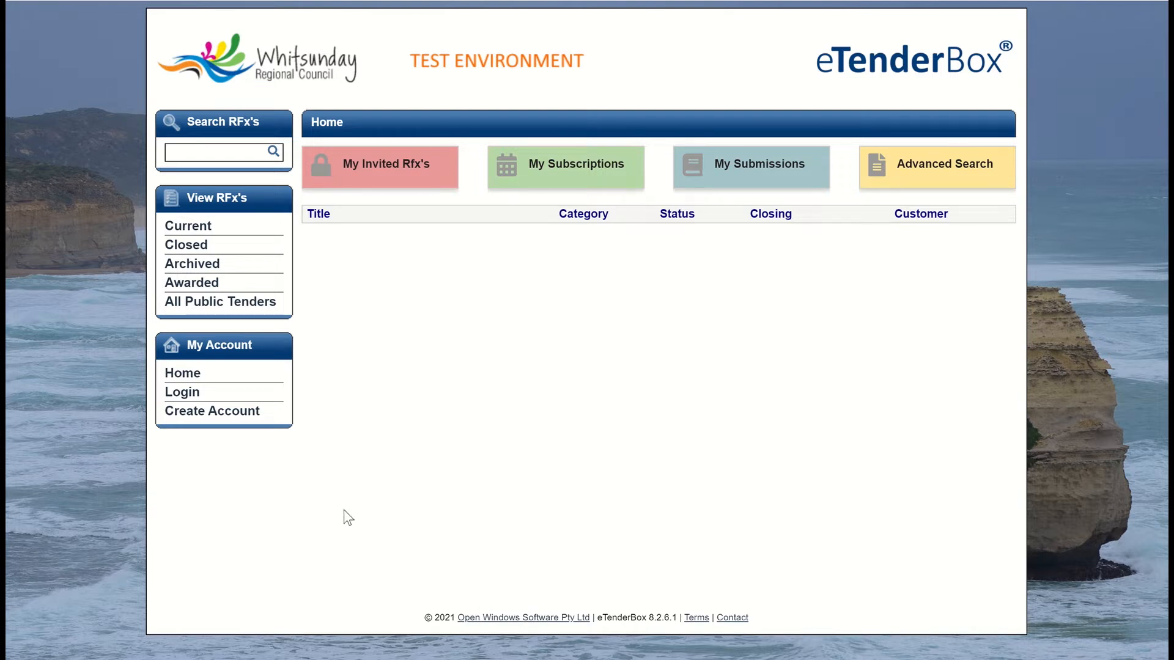
# Step: Open Create Account under My Account on the eTenderBox home page
pyautogui.click(192, 416)
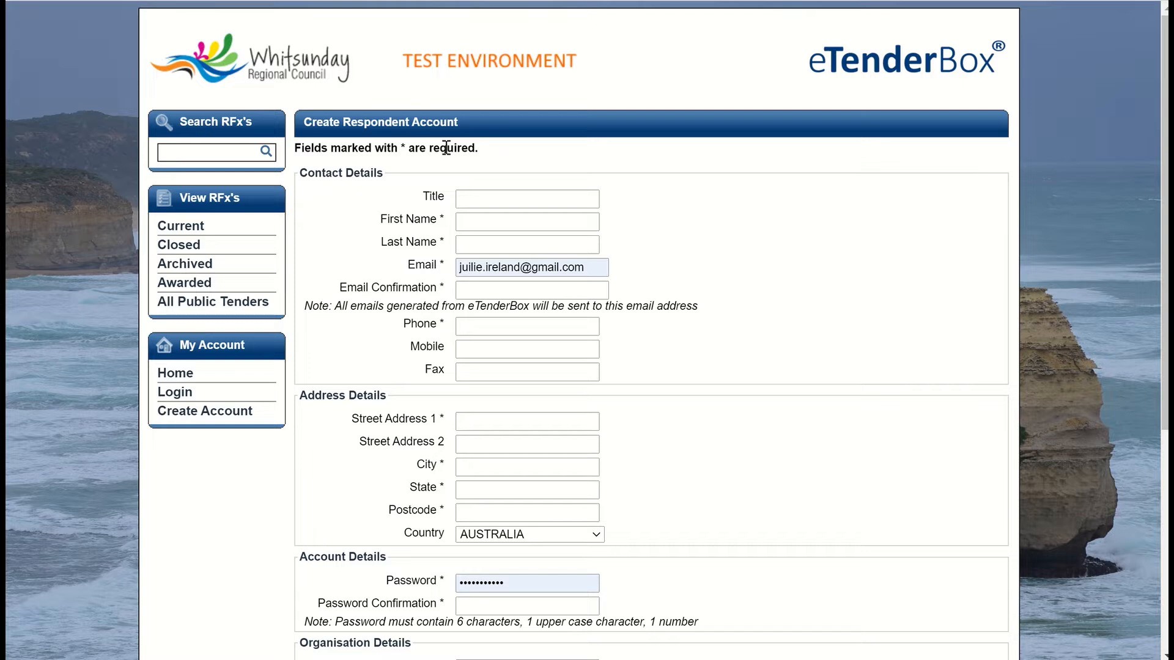
# Step: Enter title Mr and the applicant's first and last name
pyautogui.click(482, 197)
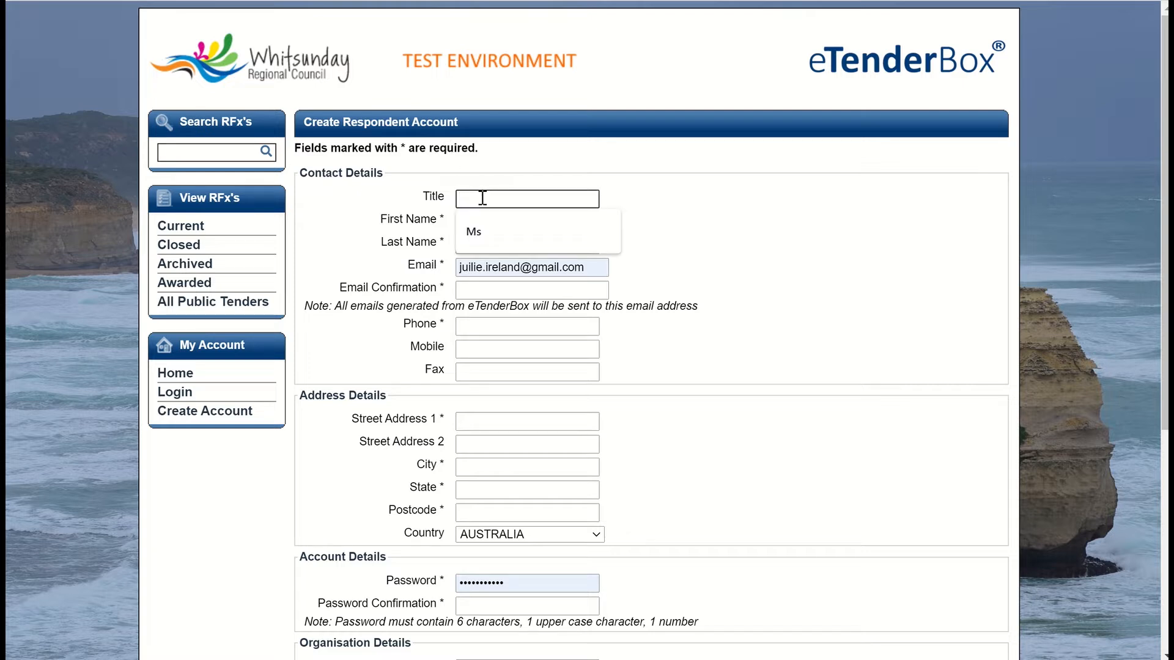
pyautogui.write('Mr')
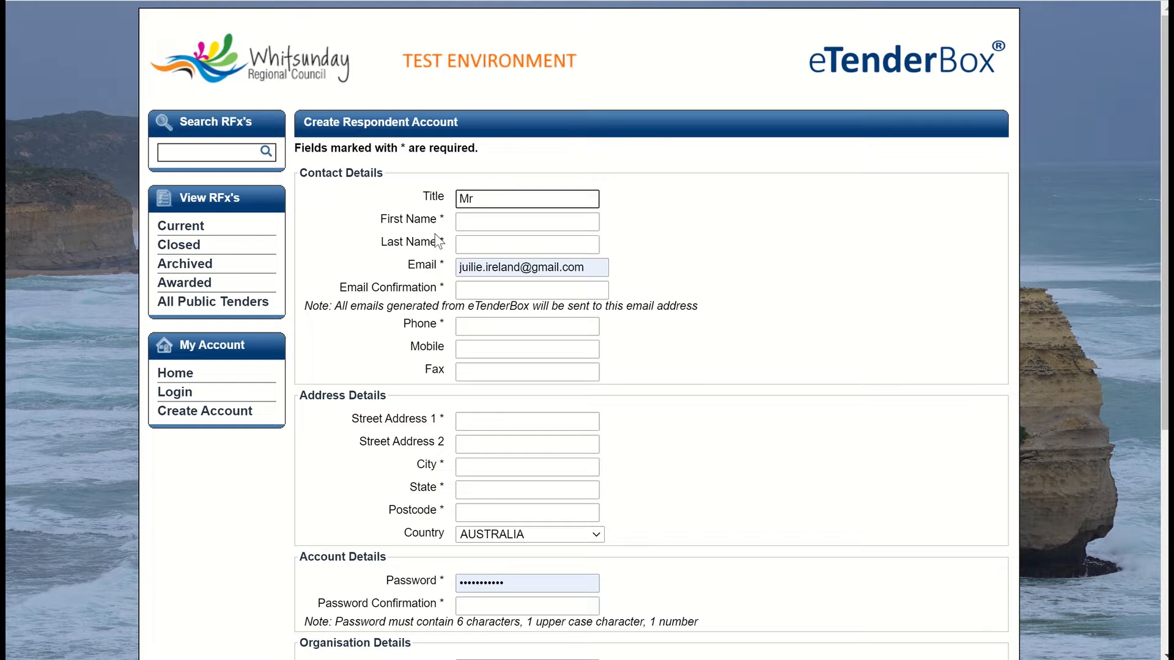
pyautogui.click(502, 222)
pyautogui.press('Tab')
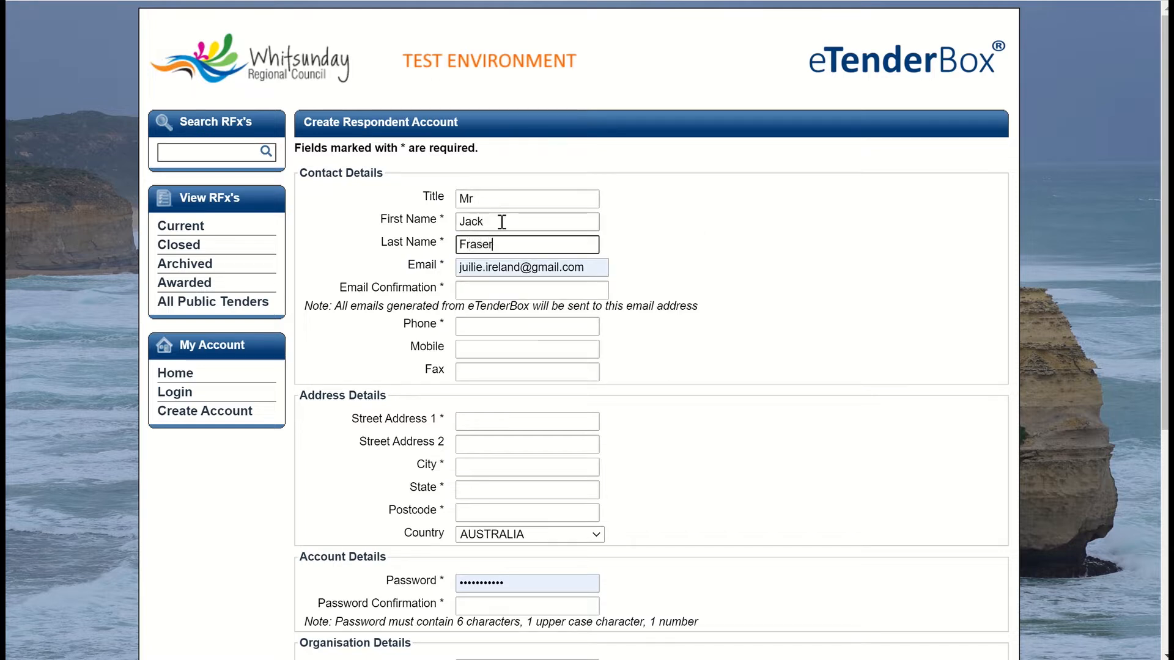
# Step: Replace the autofilled e-mail with the applicant's own, confirm it, and add the phone number
pyautogui.click(598, 267)
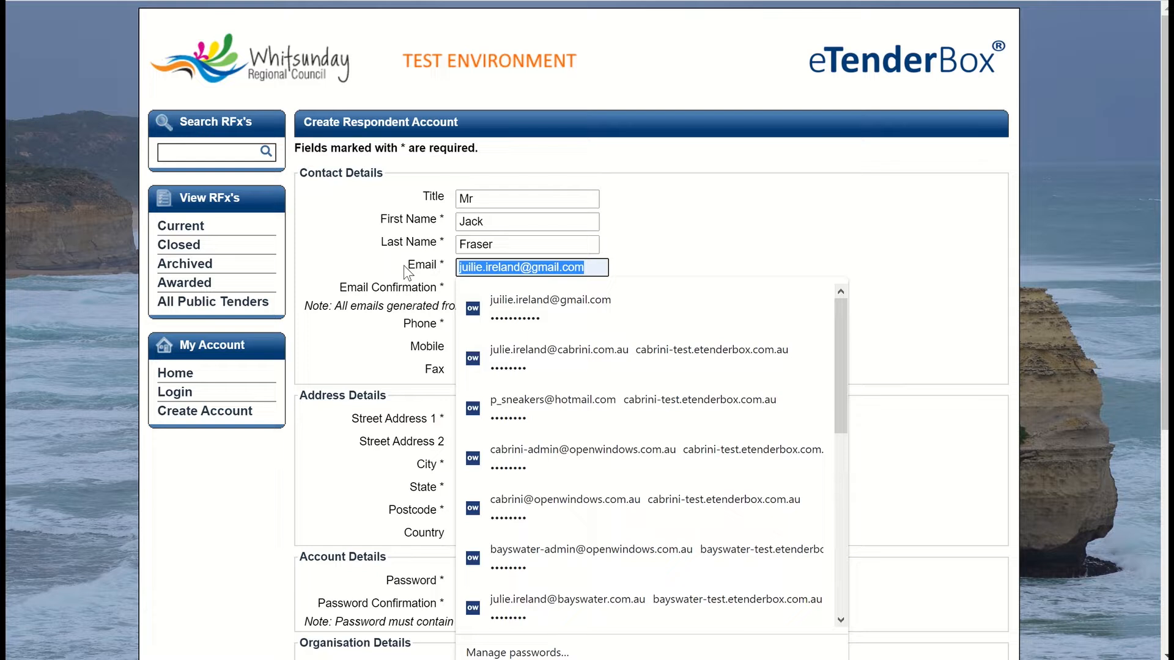
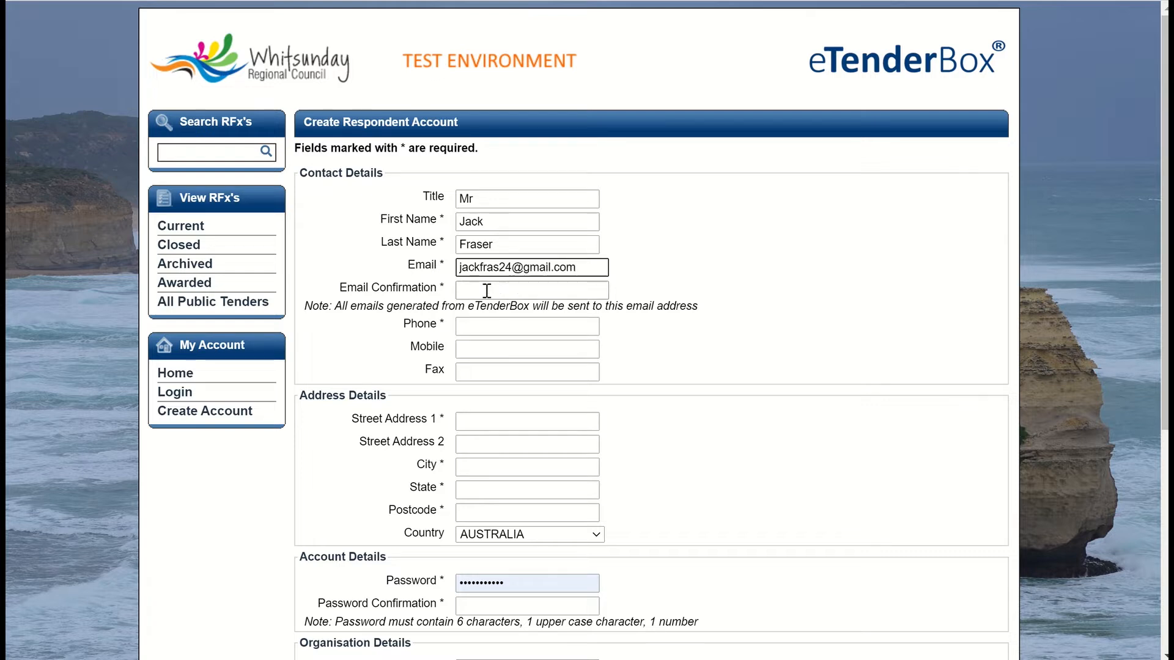
pyautogui.click(472, 291)
pyautogui.write('kack')
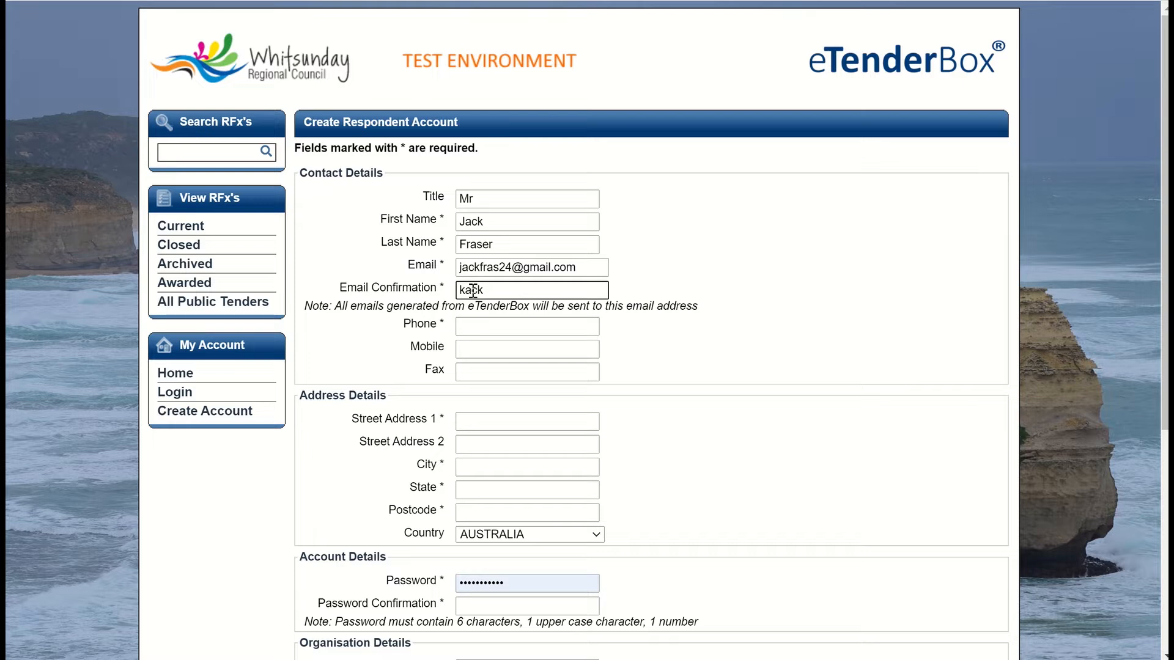
pyautogui.doubleClick(472, 291)
pyautogui.press('BackSpace')
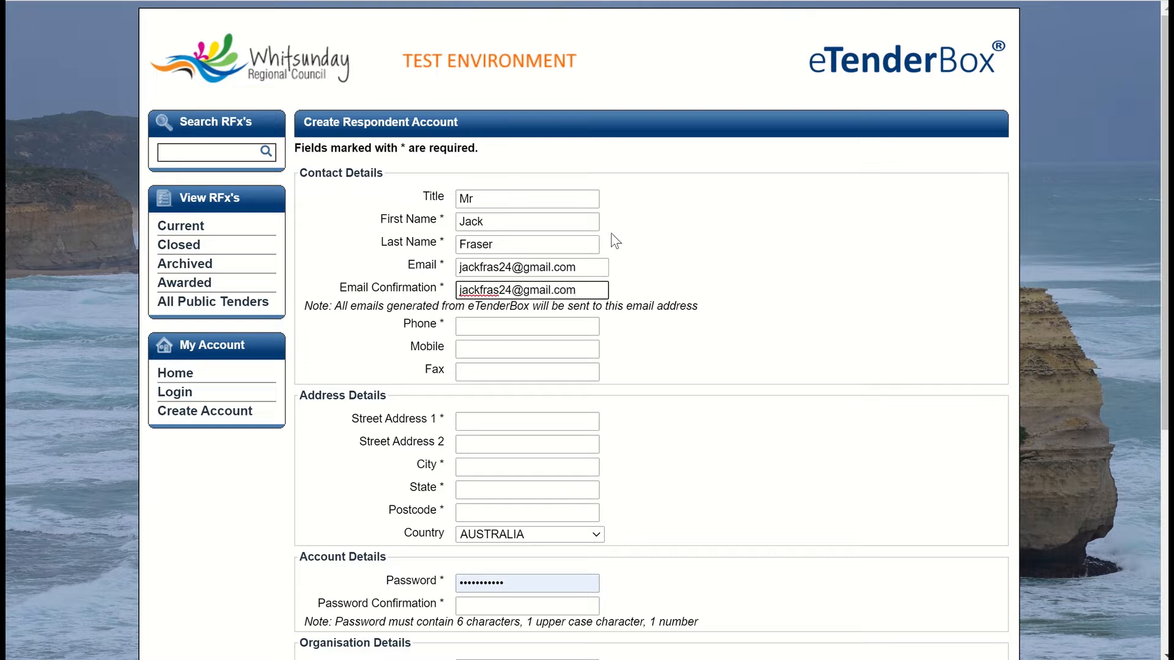
pyautogui.click(519, 327)
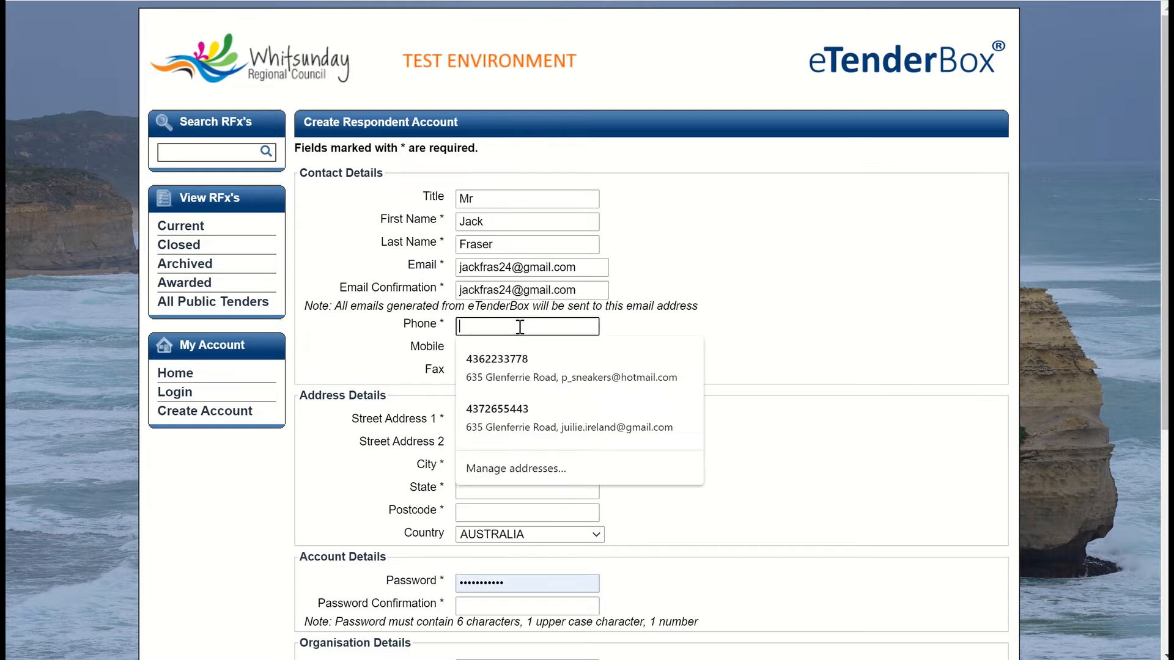
# Step: Enter the applicant's street address, city, state and postcode
pyautogui.scroll(-3, 519, 359)
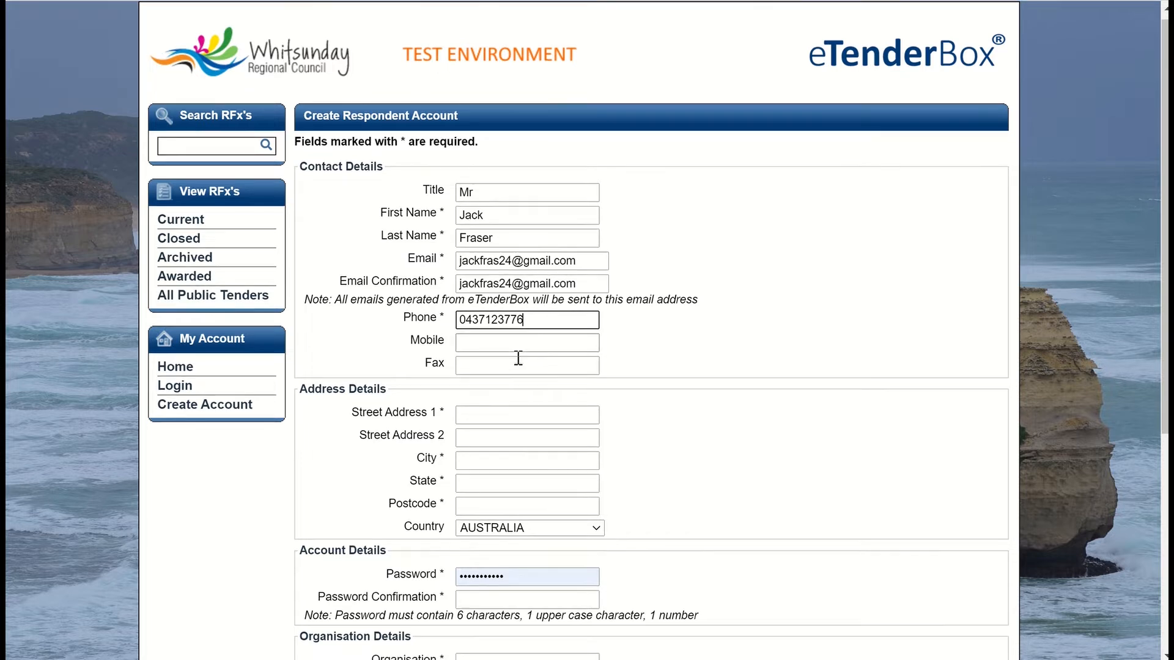
pyautogui.click(481, 250)
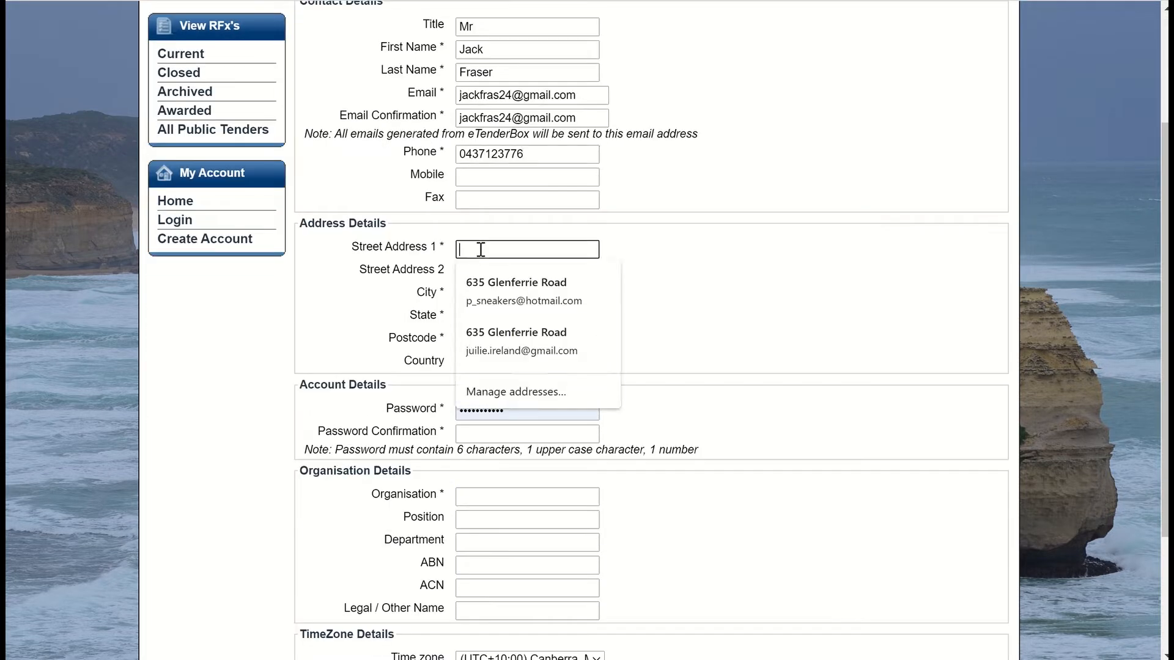
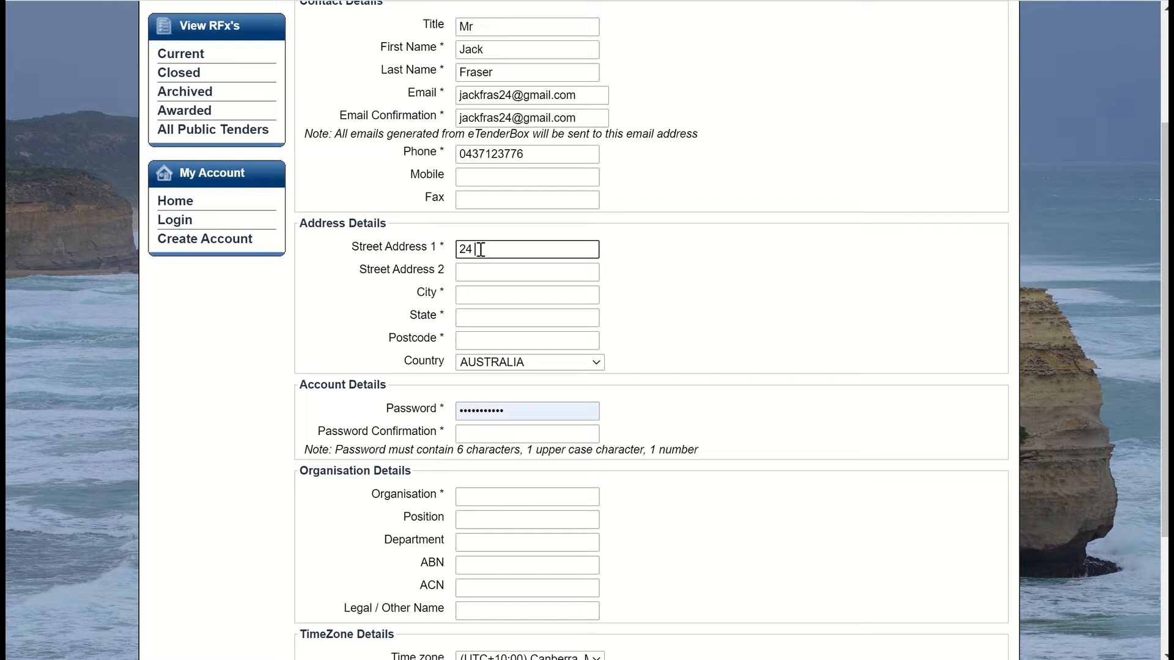
pyautogui.press('Tab')
pyautogui.press('Tab')
pyautogui.write('Melur')
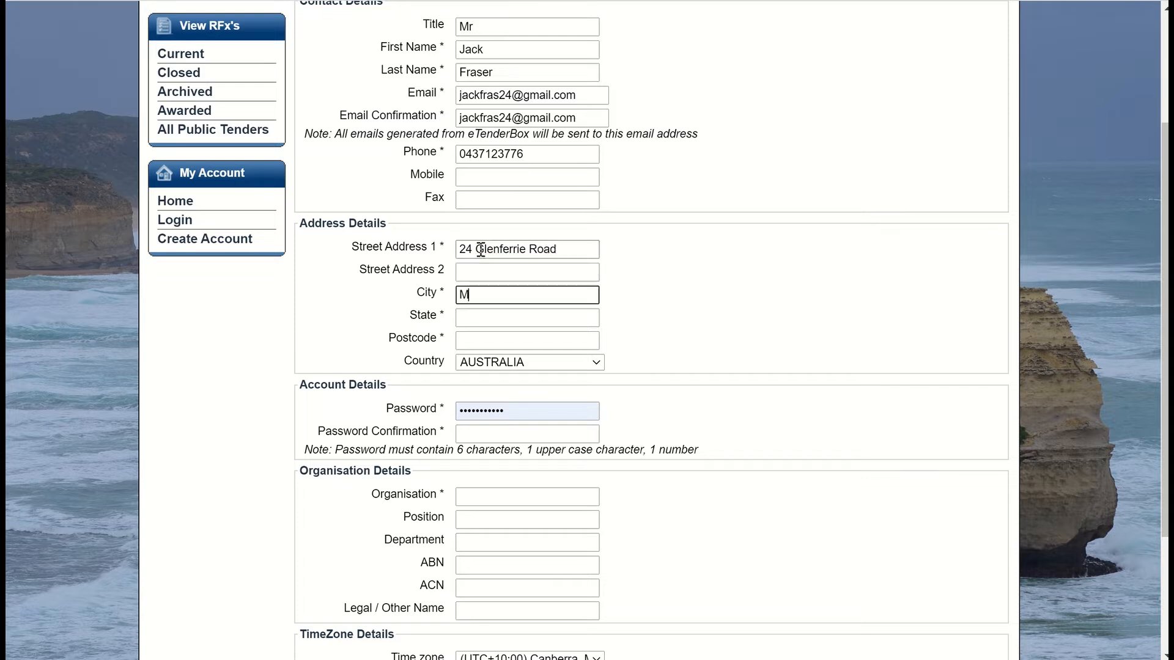
pyautogui.press('BackSpace')
pyautogui.press('BackSpace')
pyautogui.write('bourne')
pyautogui.press('Tab')
pyautogui.write('Vic')
pyautogui.press('Tab')
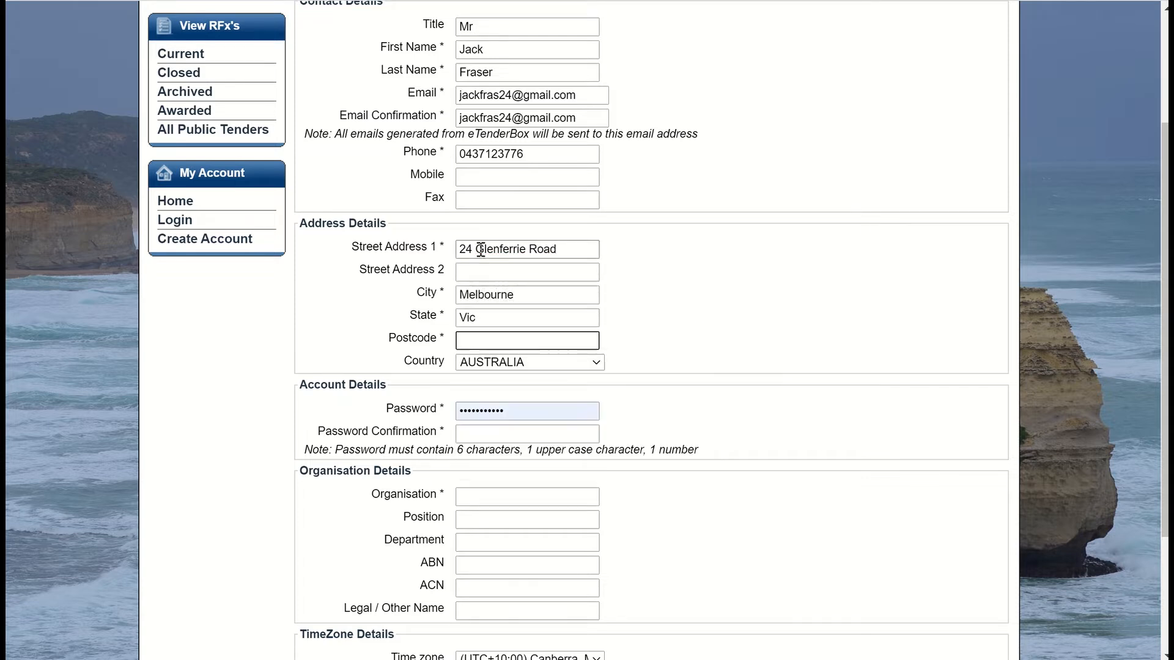
pyautogui.write('3122')
pyautogui.click(785, 263)
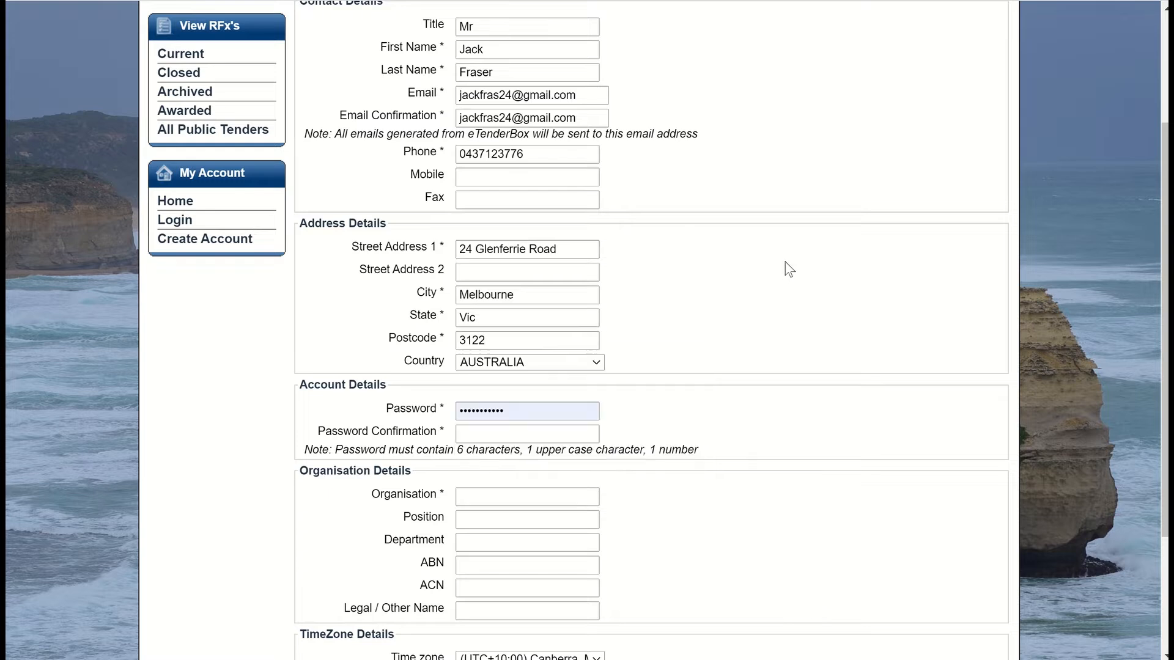
# Step: Scroll down to the password field and dismiss the saved-password suggestions
pyautogui.scroll(-1, 785, 263)
pyautogui.scroll(-1, 789, 272)
pyautogui.click(543, 237)
pyautogui.click(738, 225)
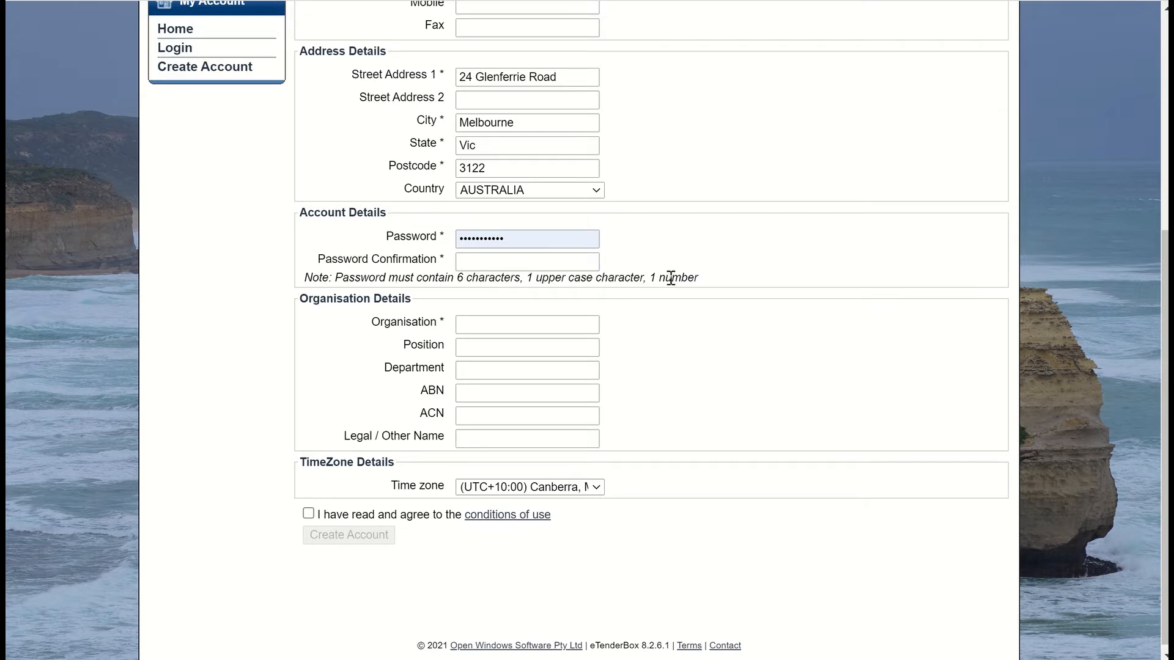
# Step: Replace the autofilled password with a new one and confirm it
pyautogui.doubleClick(552, 239)
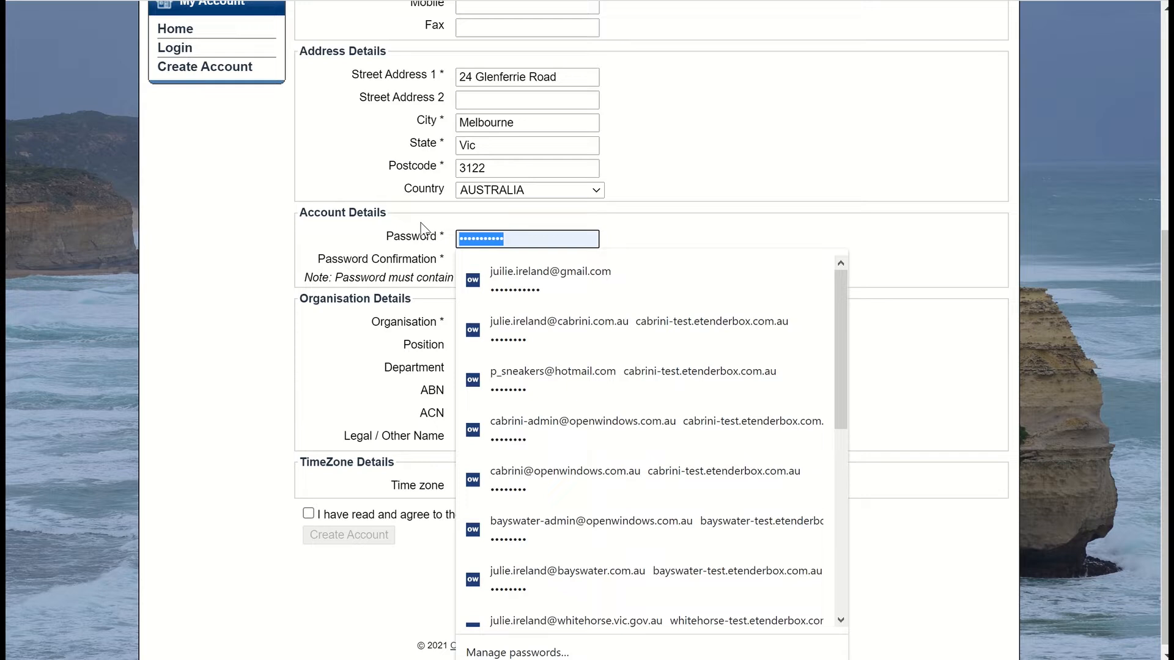
pyautogui.write('•••••••')
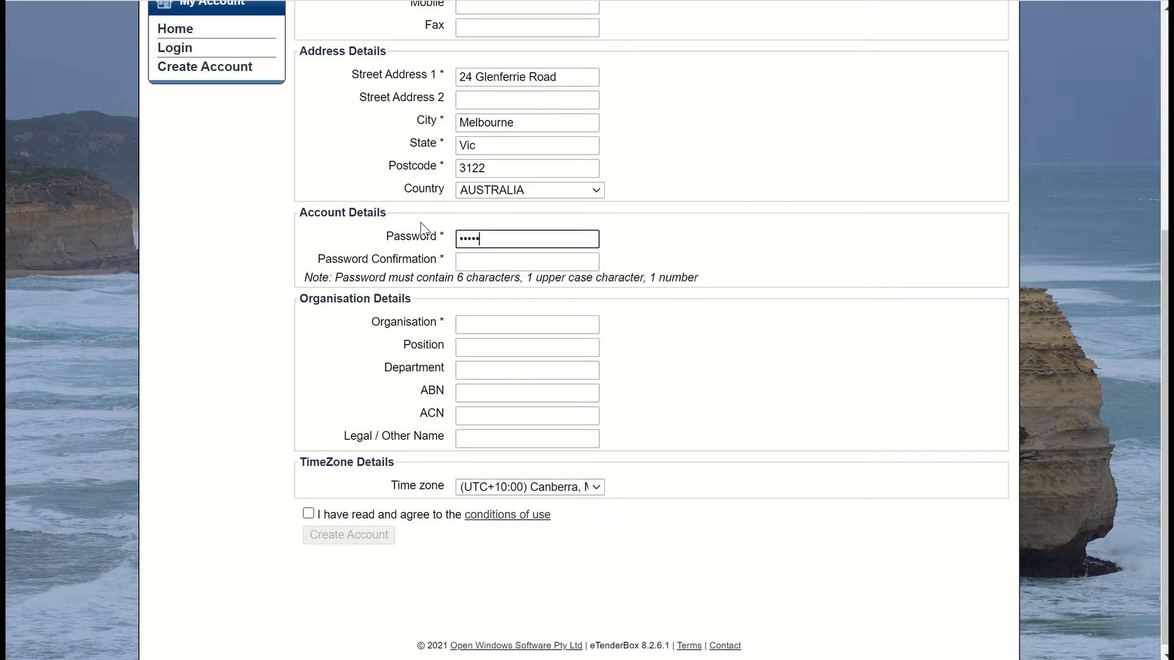
pyautogui.write('••••')
pyautogui.click(524, 263)
pyautogui.write('••••••')
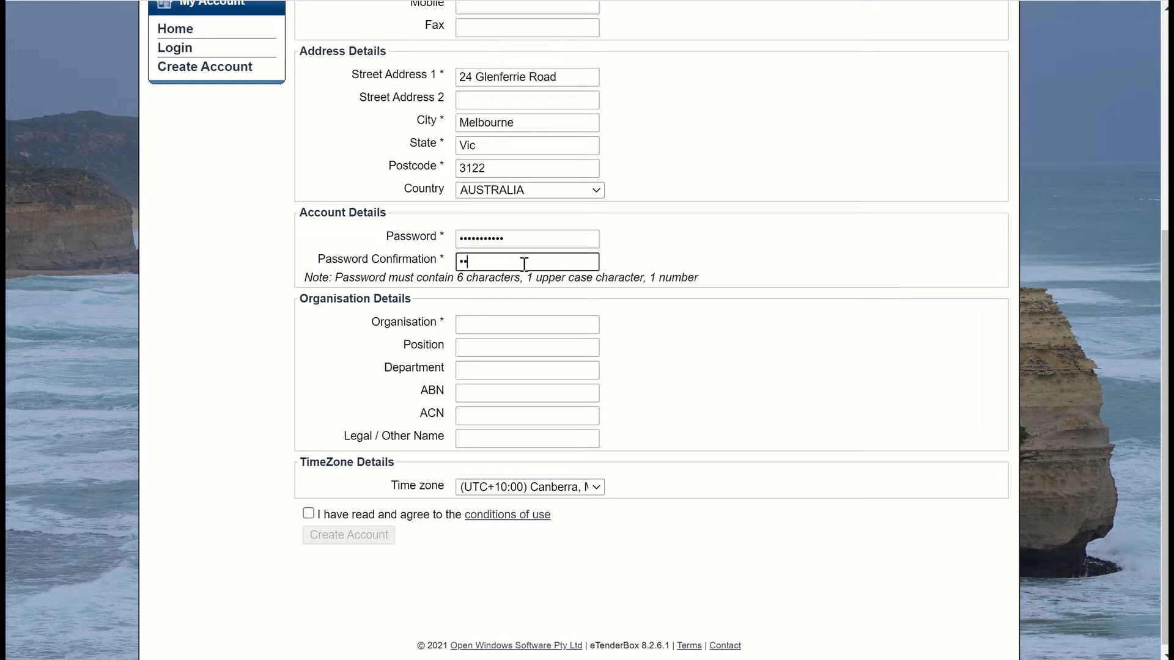
pyautogui.write('•••••')
# Step: Enter Open Windows as the organisation
pyautogui.click(483, 322)
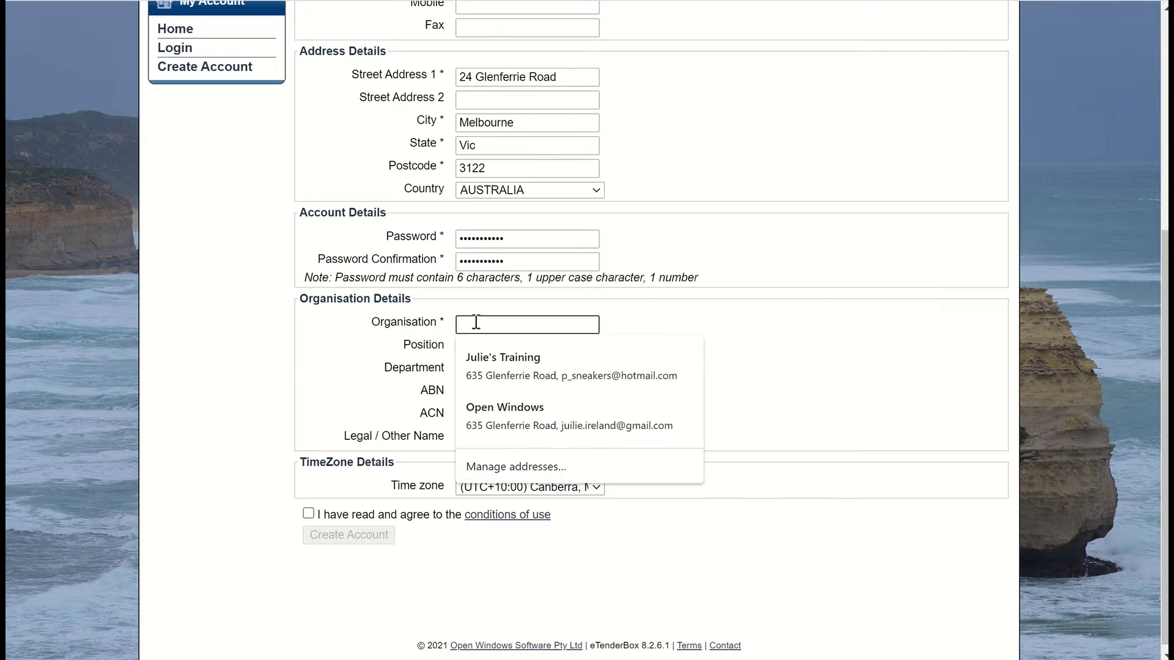
pyautogui.write('Open W')
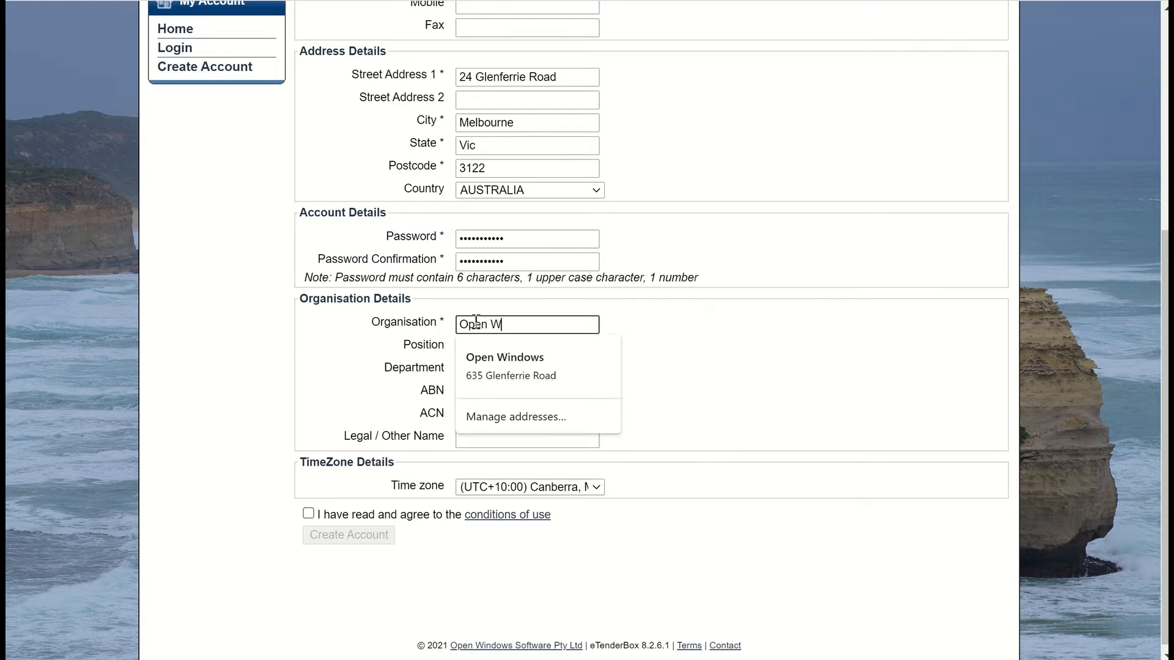
pyautogui.write('indows')
pyautogui.click(882, 398)
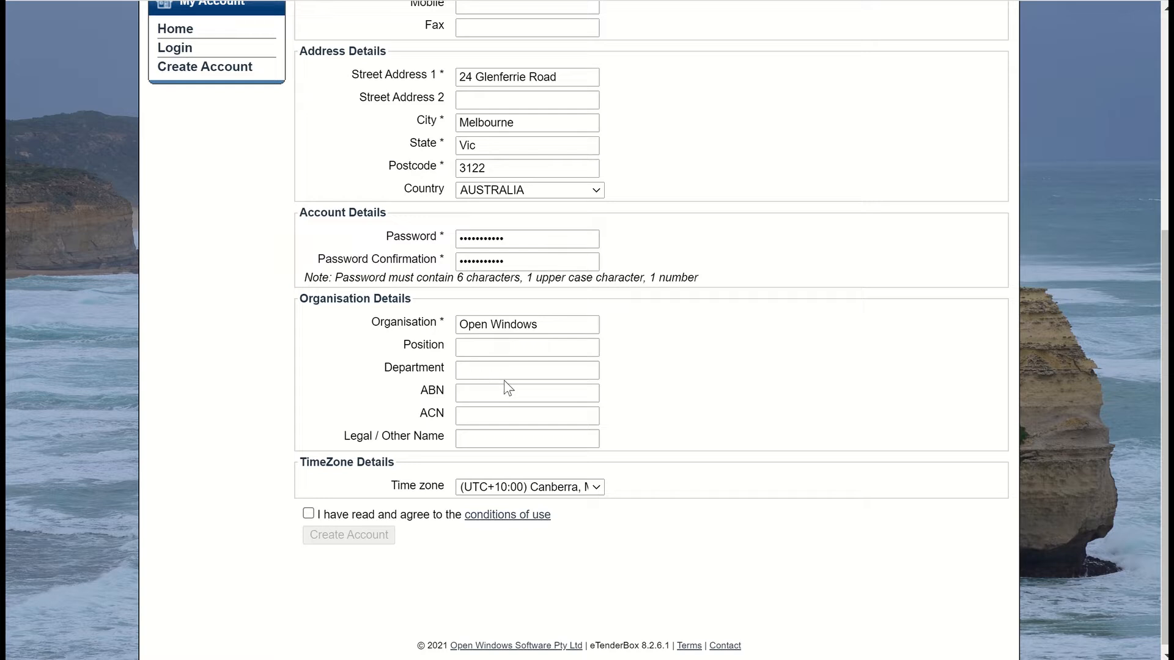
# Step: Choose (UTC+10:00) Brisbane from the Time zone list
pyautogui.click(598, 487)
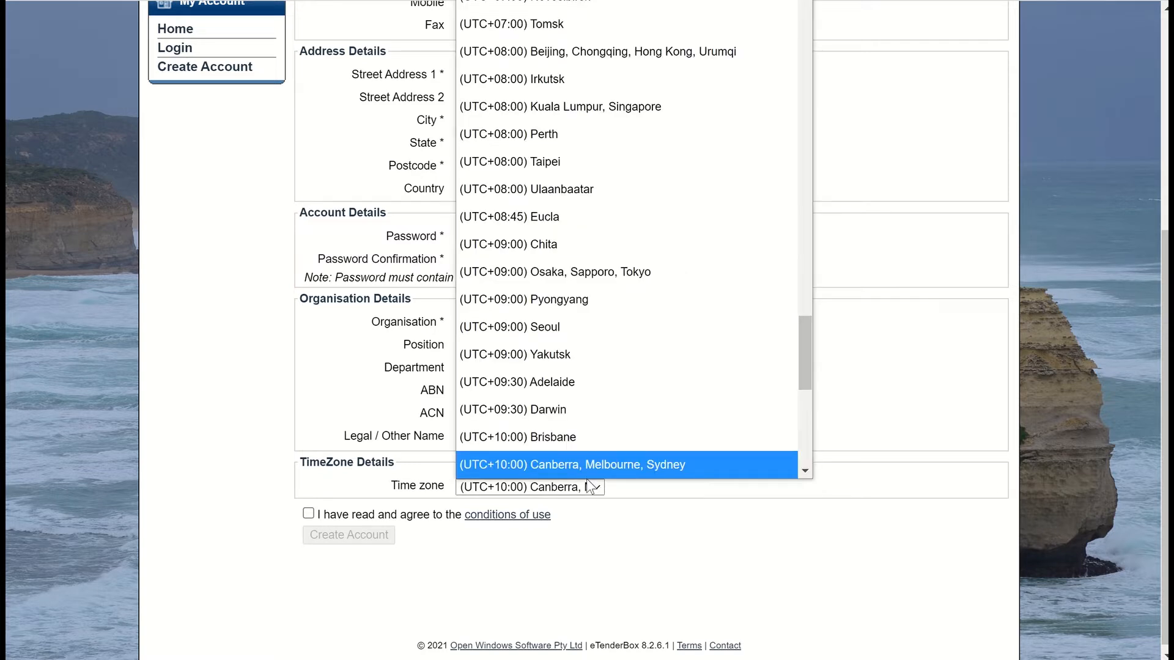
pyautogui.scroll(-1, 557, 454)
pyautogui.scroll(-3, 589, 435)
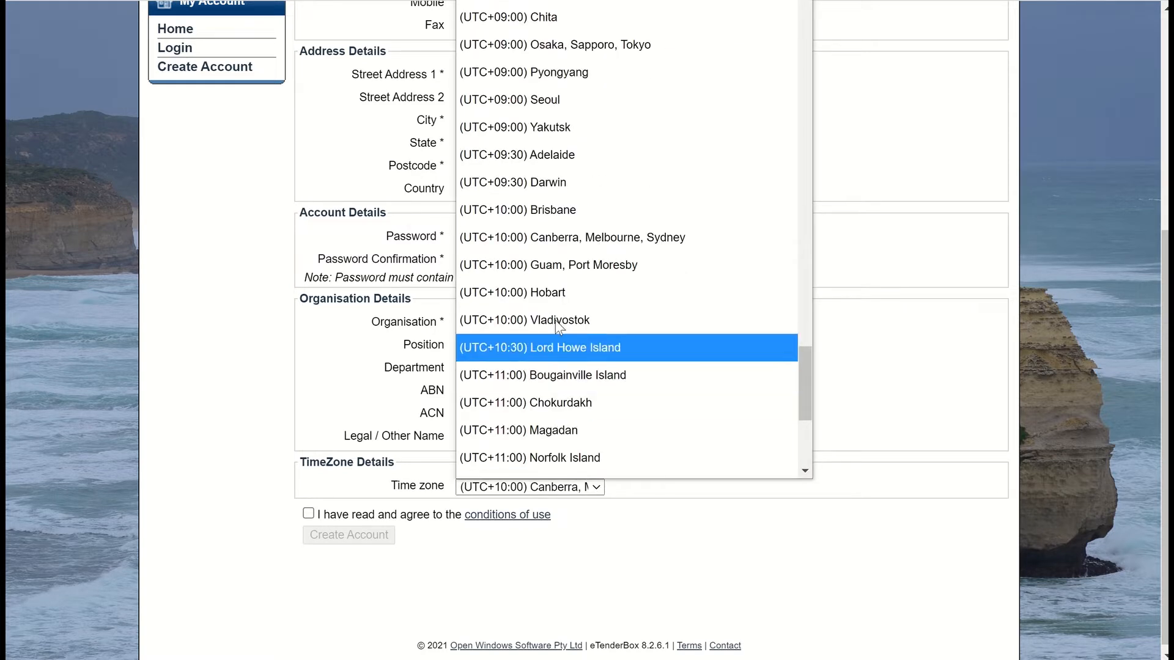
pyautogui.click(546, 211)
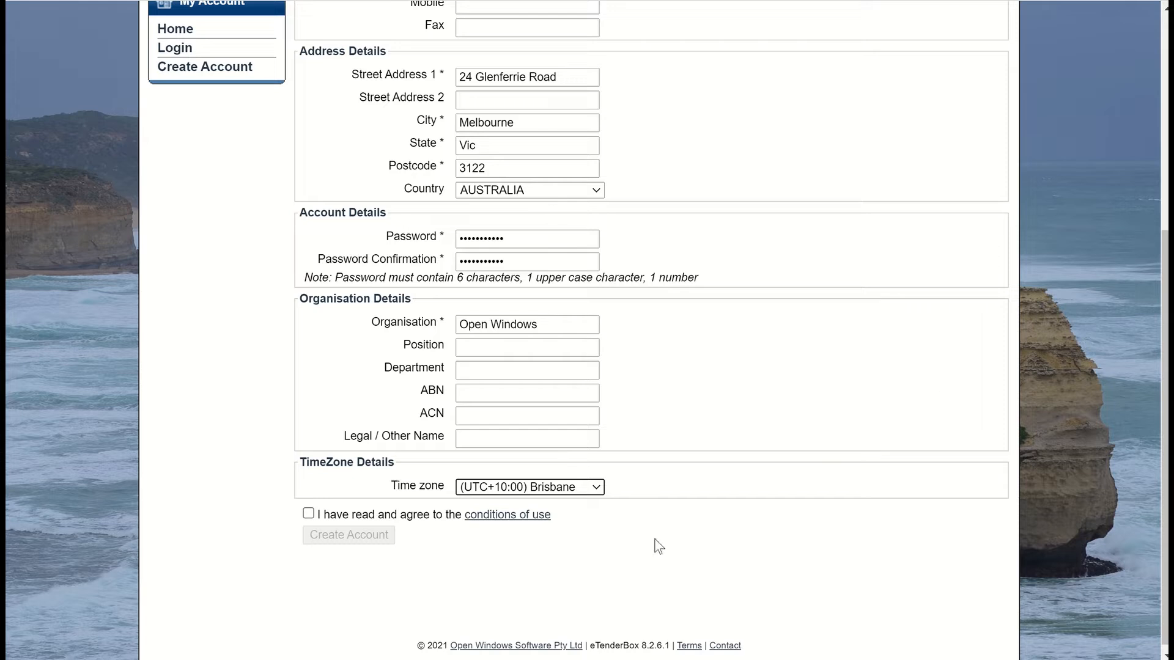
pyautogui.click(490, 519)
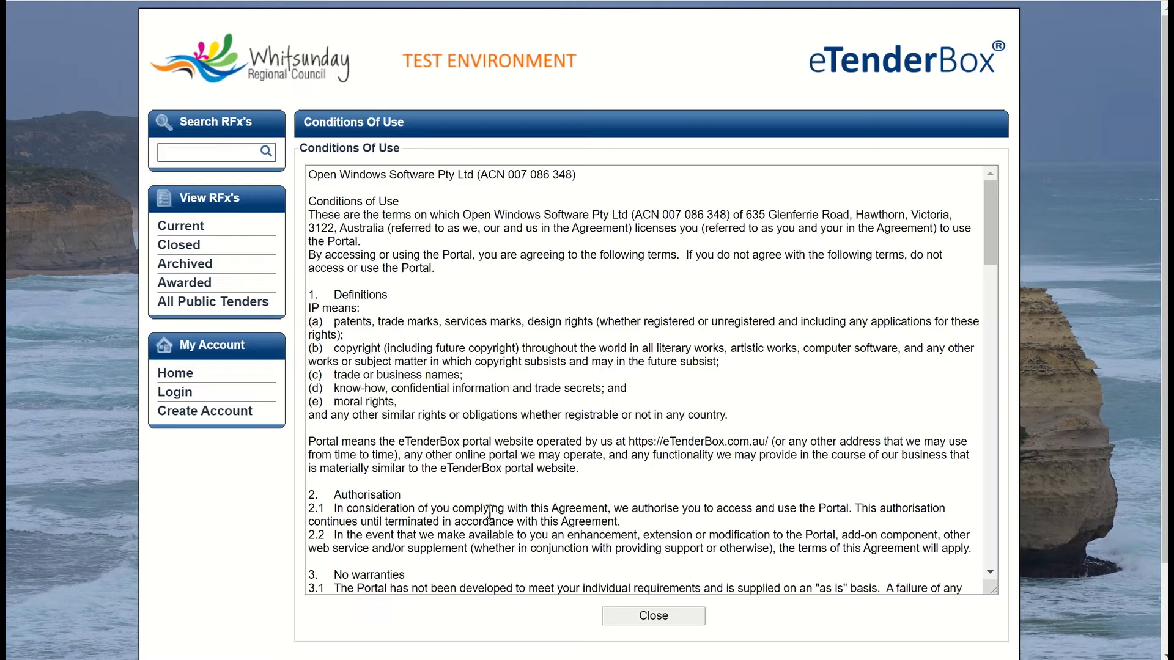
# Step: Scroll through the conditions of use, close them, and tick the 'I have read and agree' box
pyautogui.scroll(-1, 700, 313)
pyautogui.scroll(-20, 701, 313)
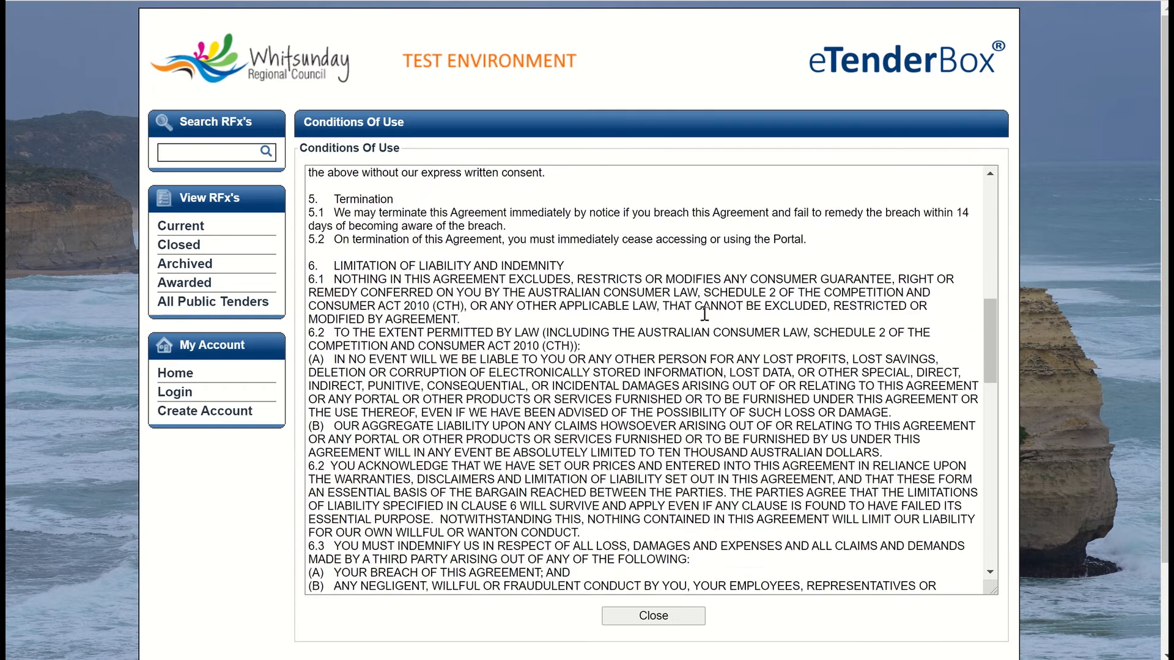
pyautogui.scroll(-2, 705, 314)
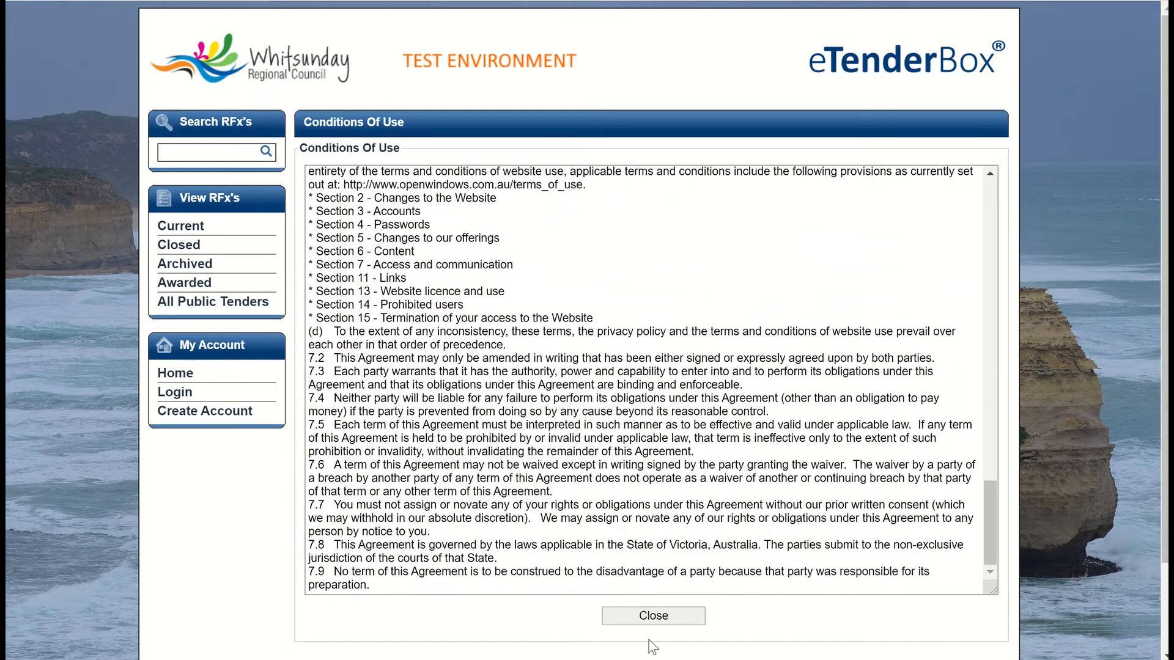
pyautogui.click(652, 615)
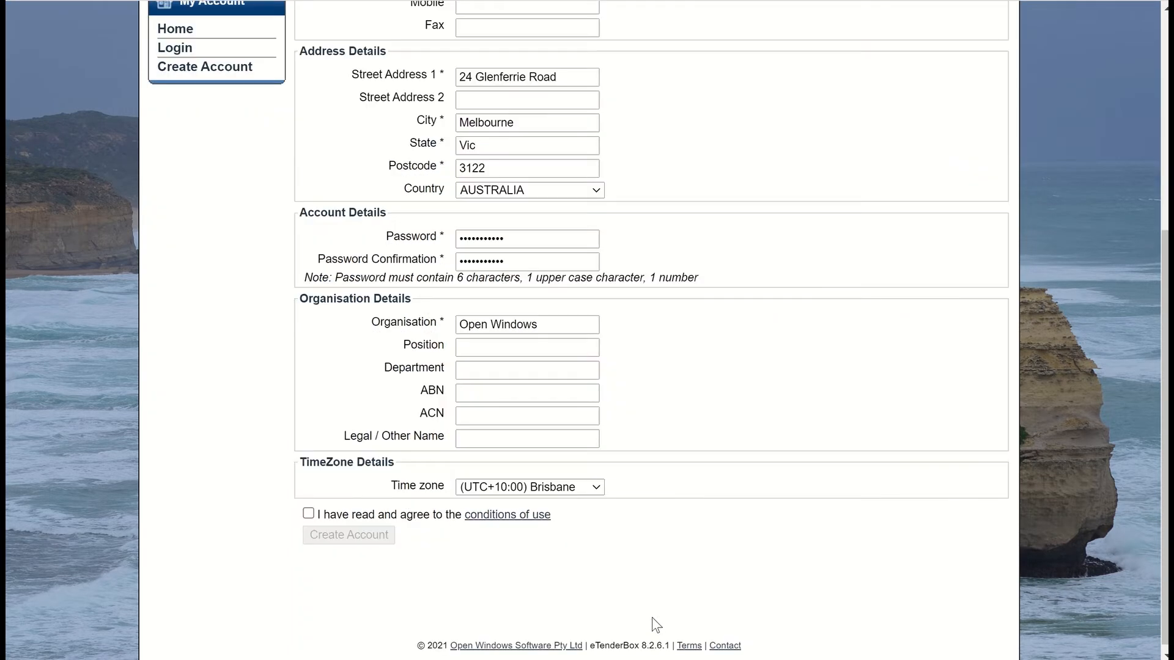
pyautogui.click(313, 514)
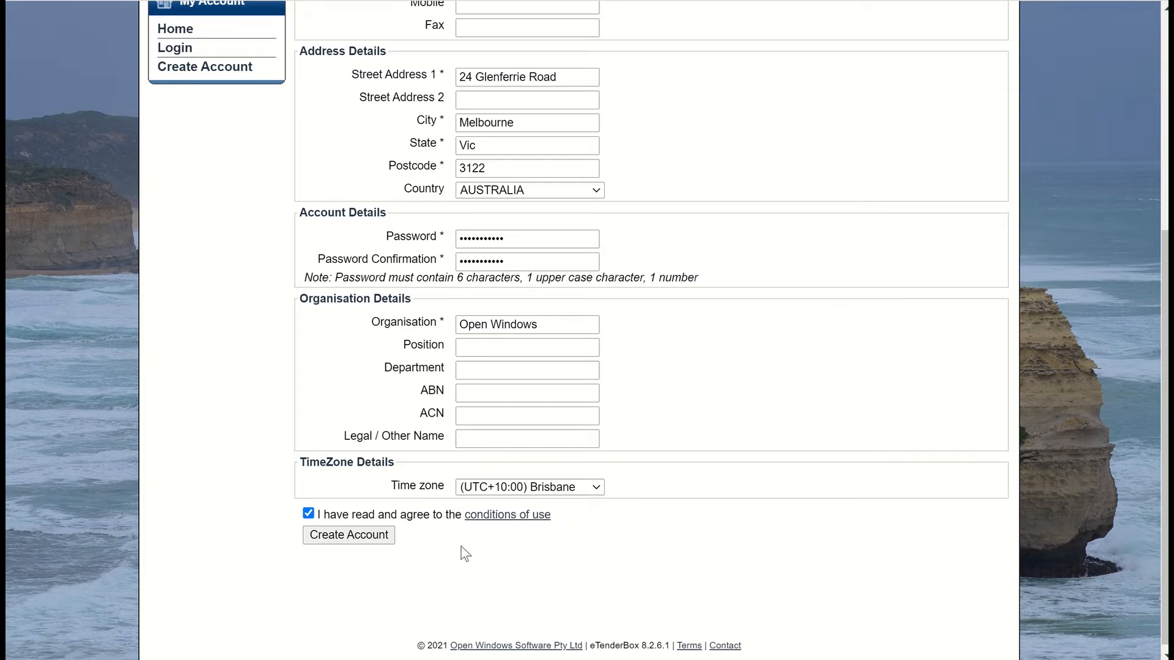
# Step: Submit the registration, dismiss the save-password popup, and switch to Gmail
pyautogui.click(339, 536)
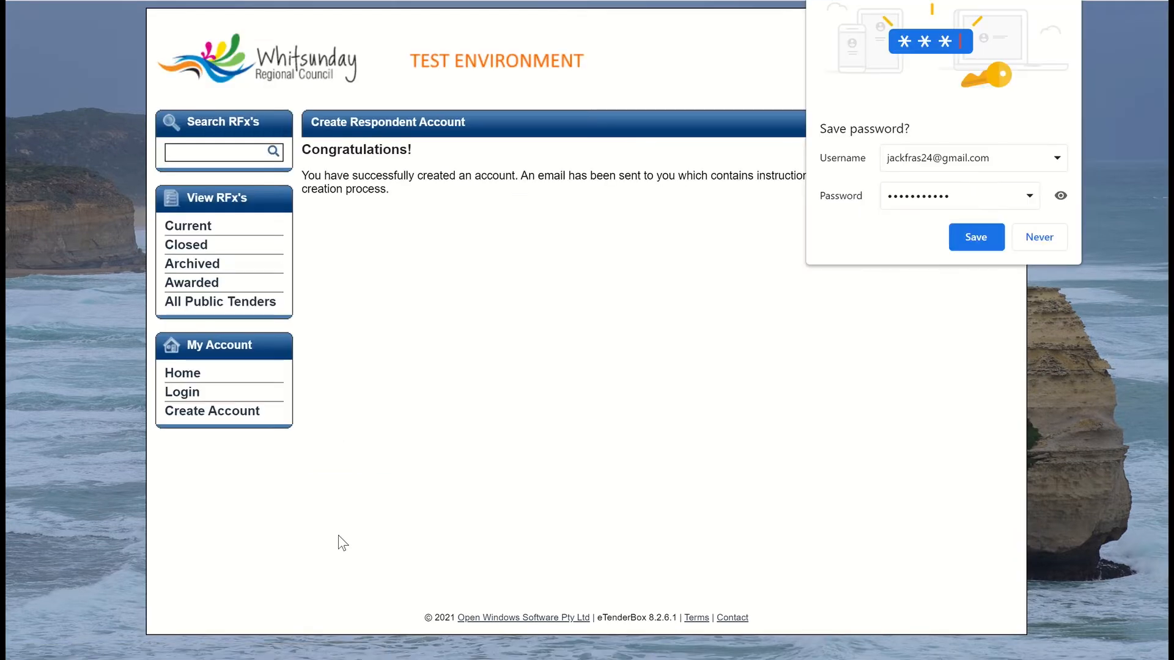
pyautogui.click(972, 240)
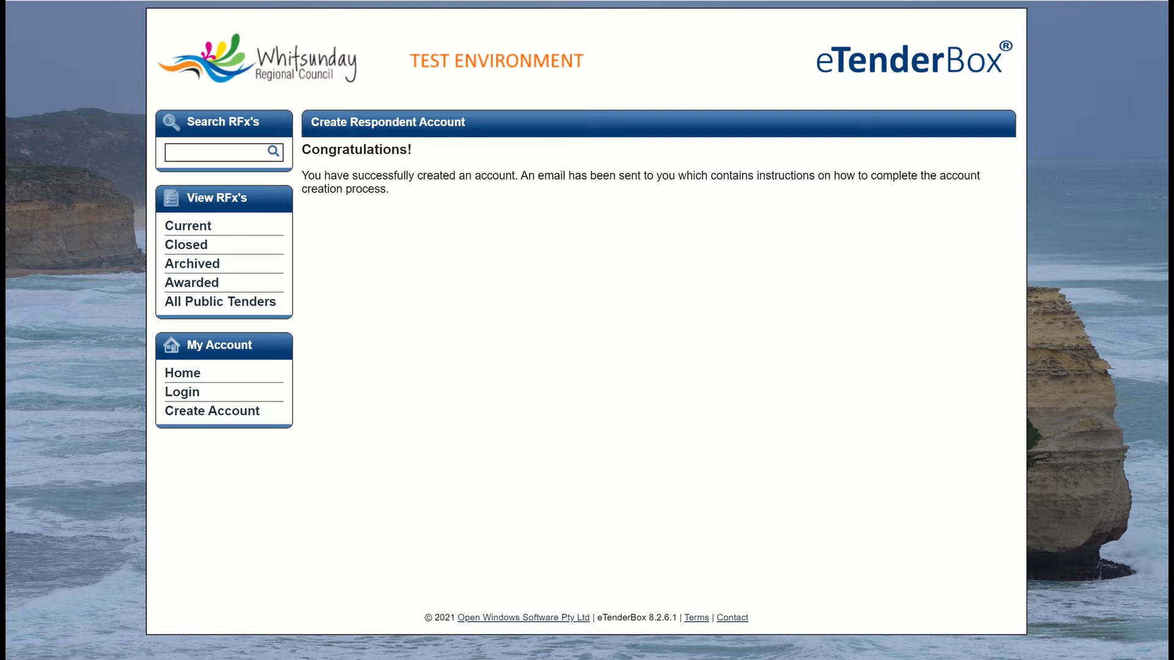
pyautogui.click(494, 0)
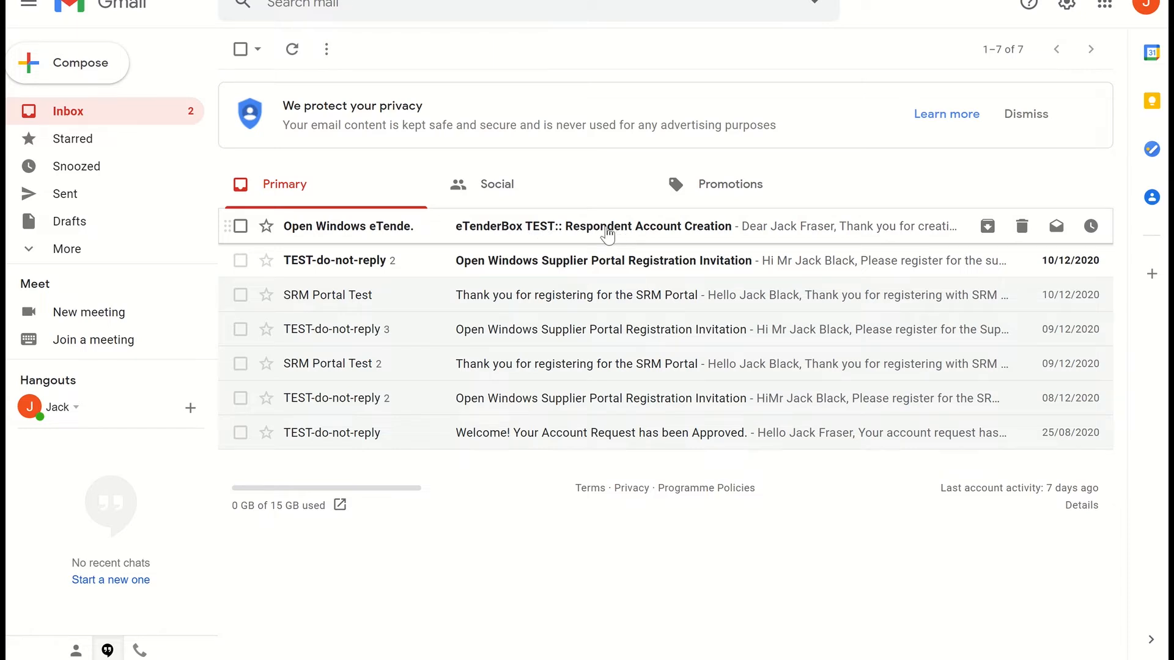
# Step: Open the TEST:: Respondent Account Creation email and follow its confirmation link
pyautogui.click(608, 233)
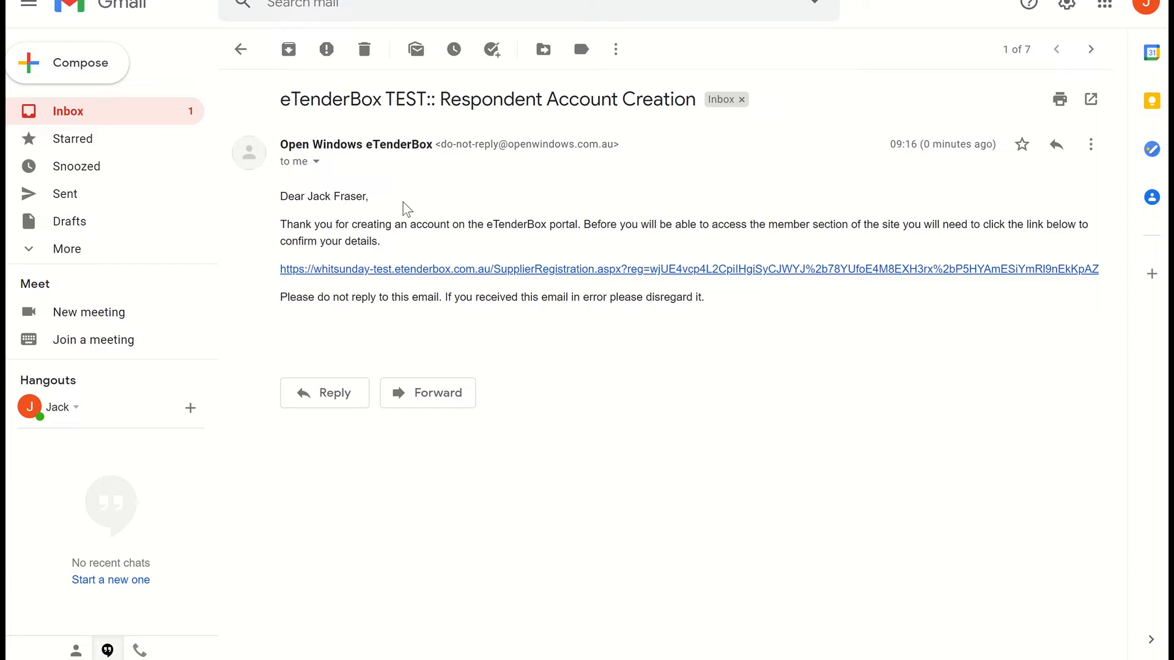
pyautogui.click(703, 270)
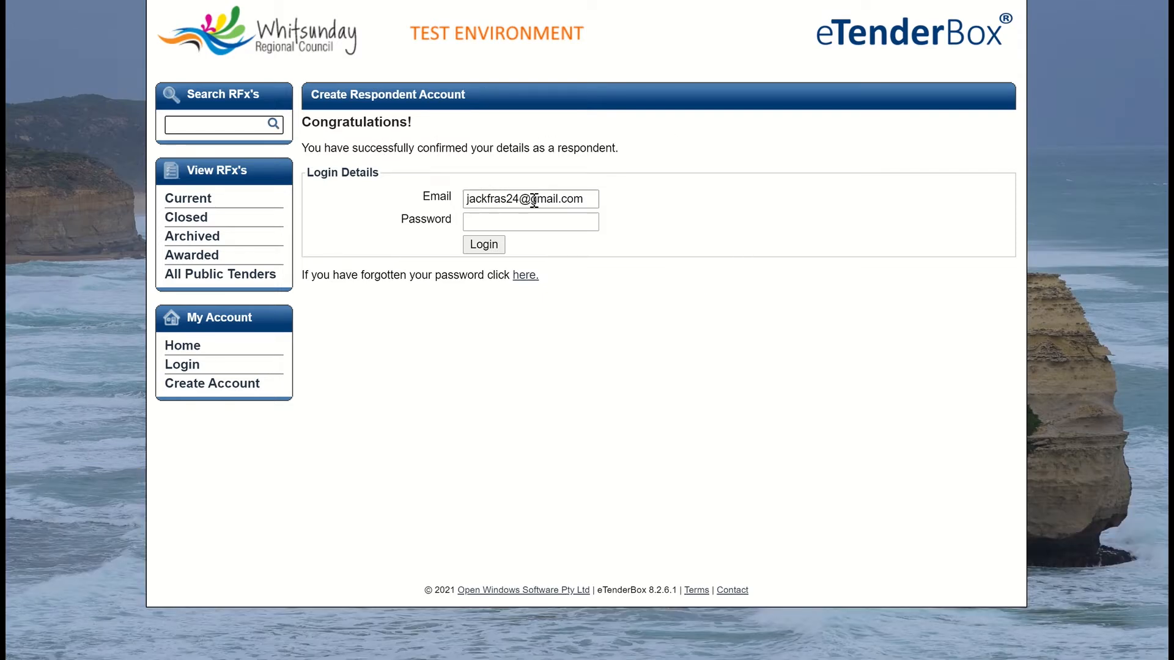
# Step: Log in to the confirmed account with its password
pyautogui.click(494, 226)
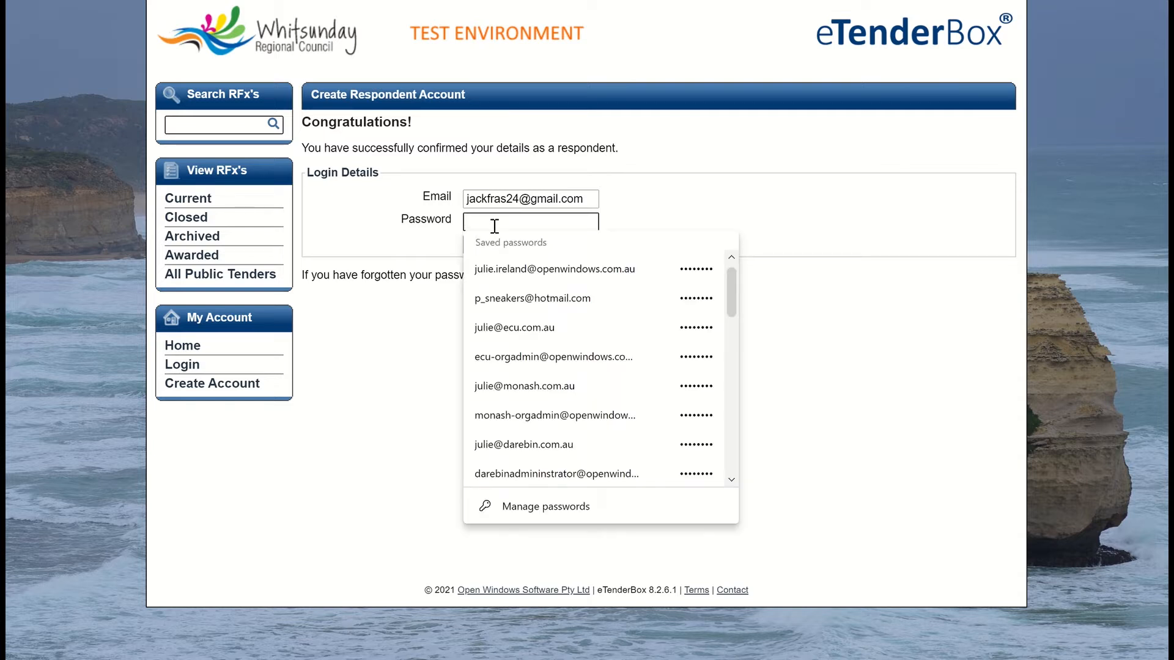
pyautogui.write('••••••••••••')
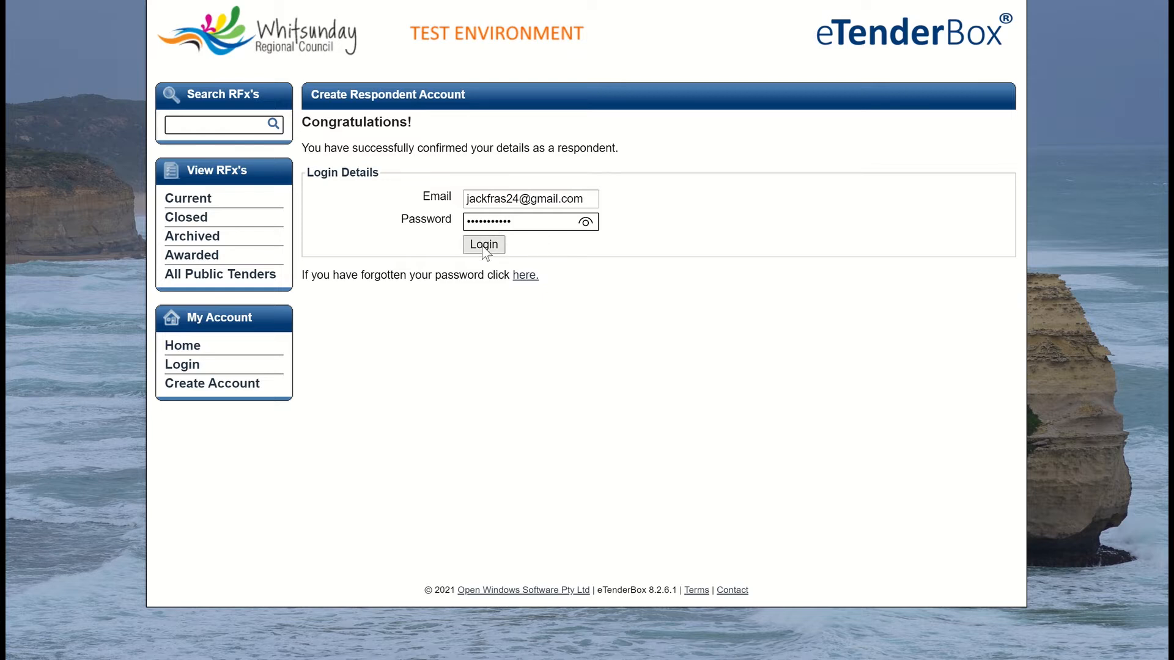
pyautogui.click(483, 246)
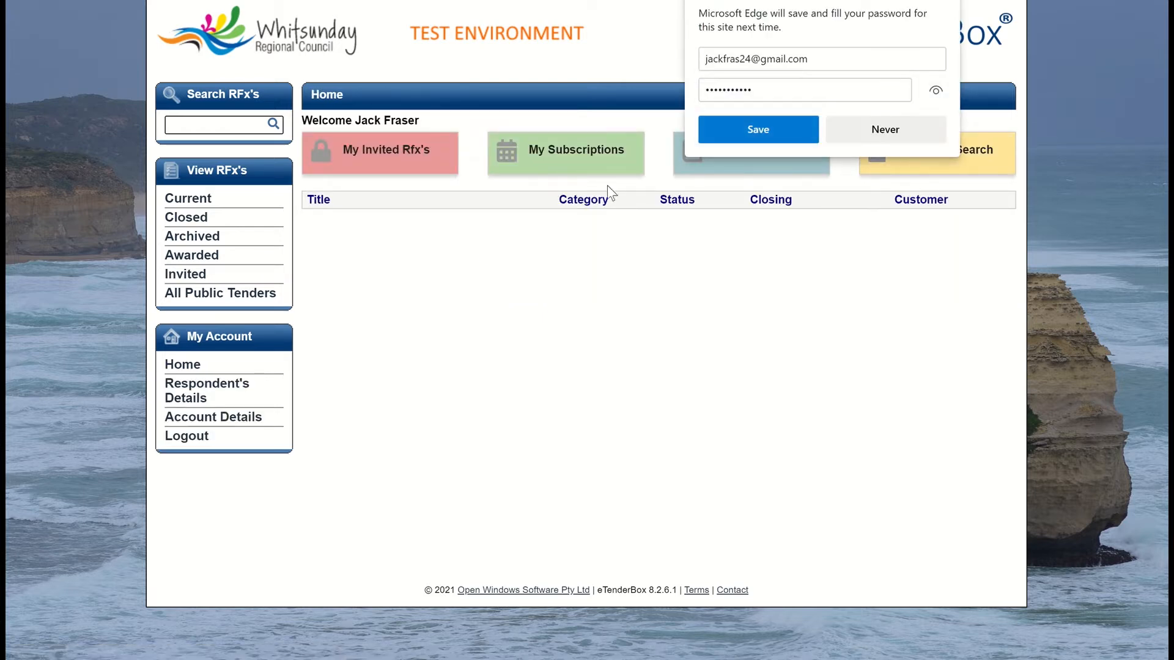
# Step: Close Edge's save-password prompt by choosing Save
pyautogui.click(747, 129)
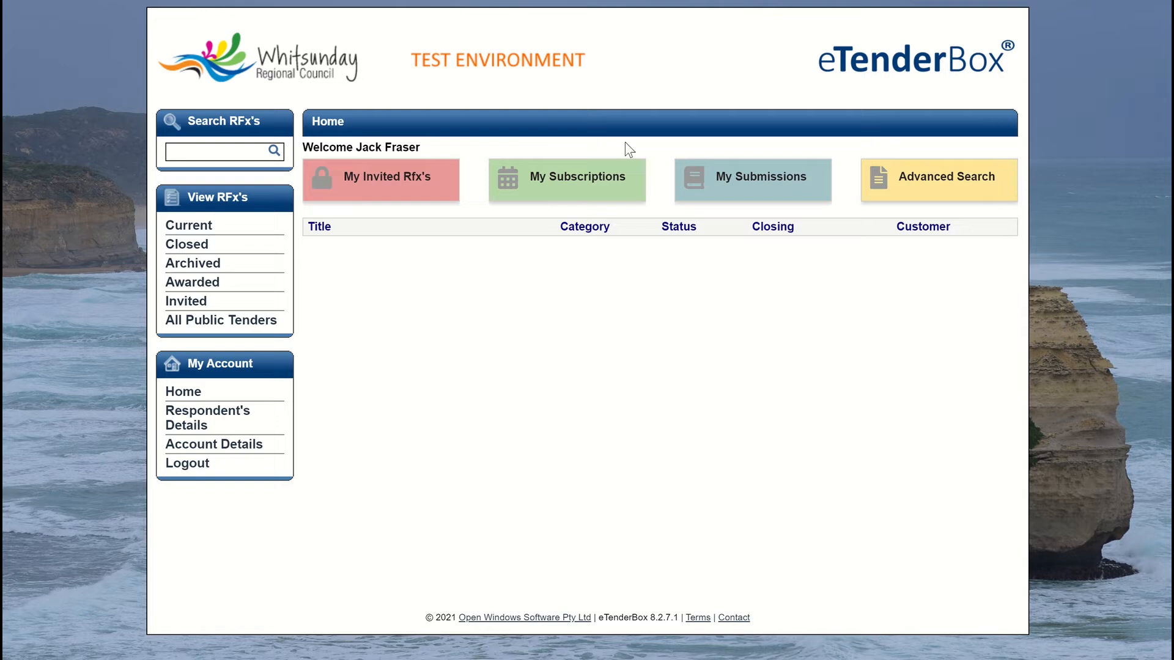
# Step: Begin a new RFx subscription alert from My Subscriptions with key word Gardens
pyautogui.click(556, 185)
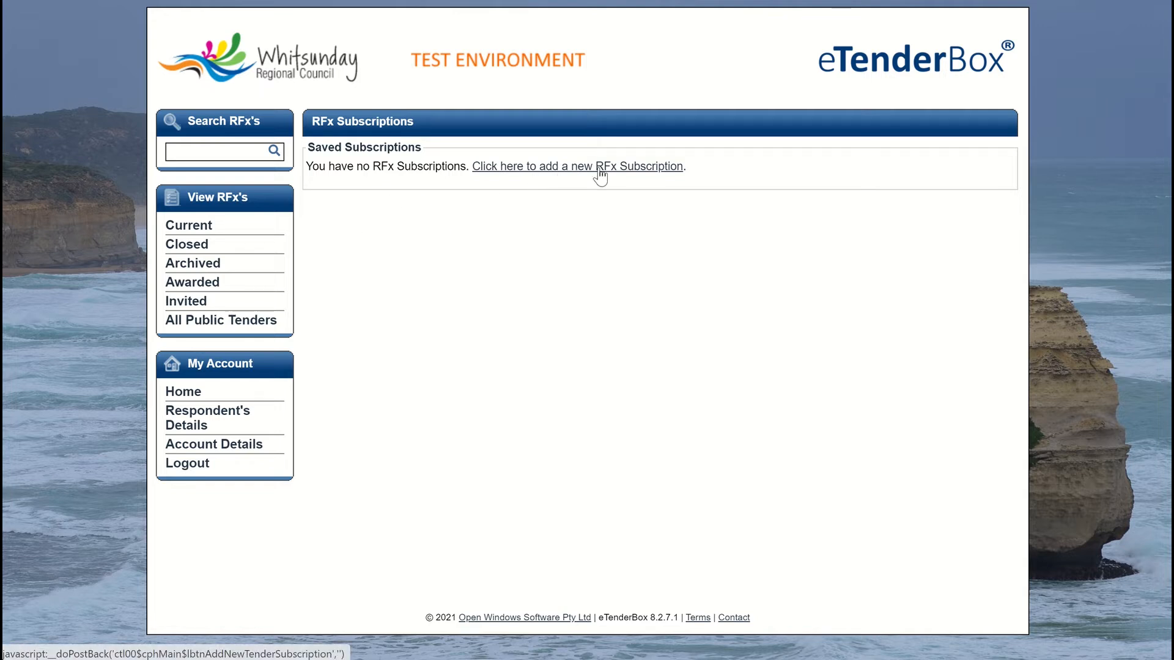
pyautogui.click(639, 168)
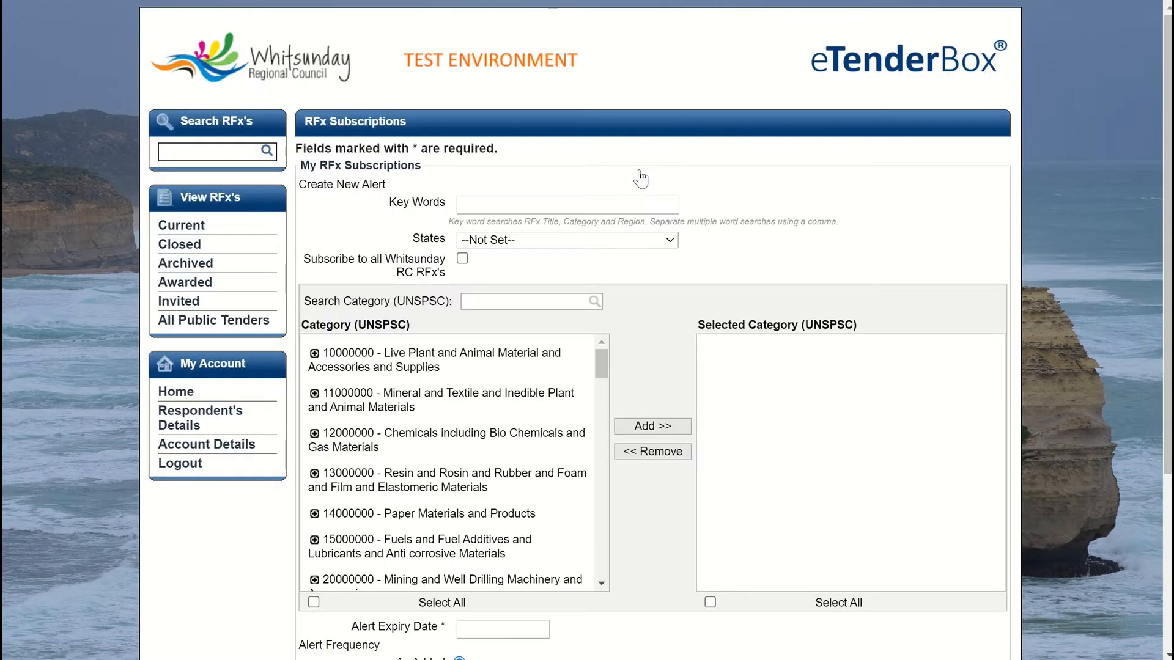
pyautogui.click(498, 204)
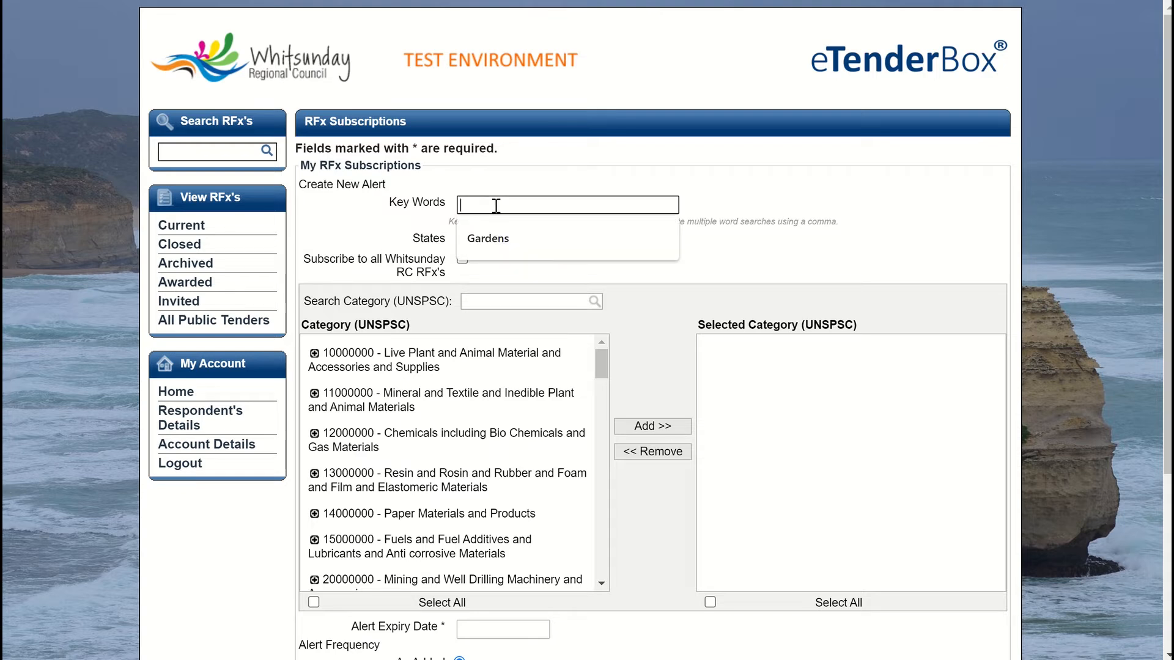
pyautogui.click(488, 245)
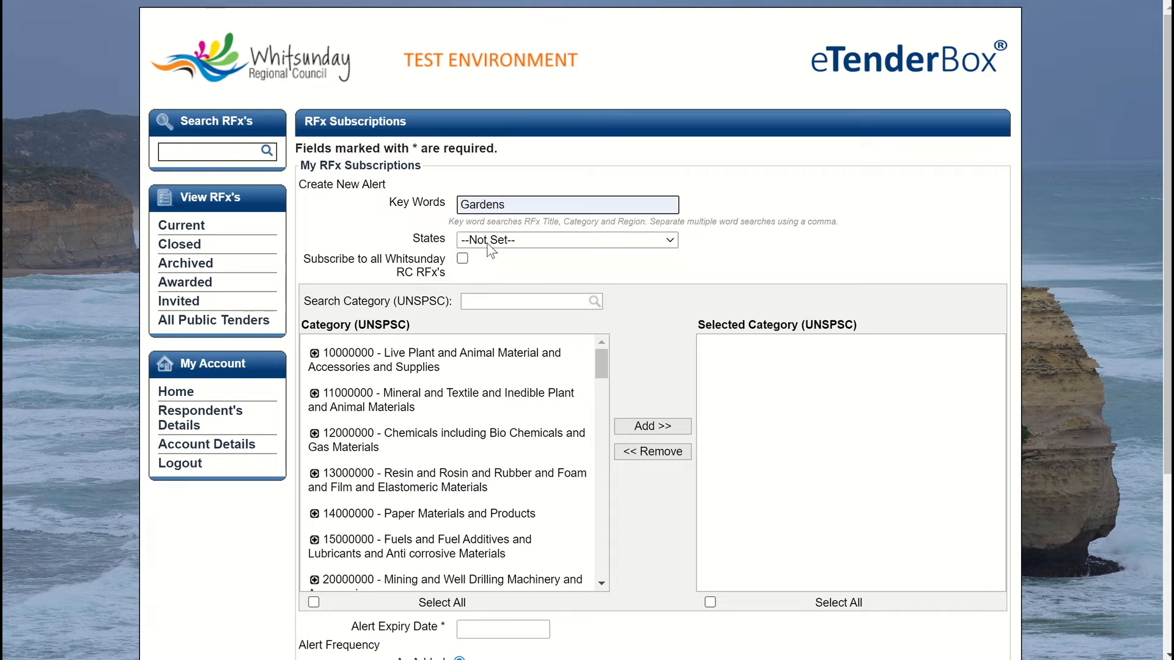
# Step: Choose Queensland as the state and subscribe to all Whitsunday RC RFx's
pyautogui.click(488, 240)
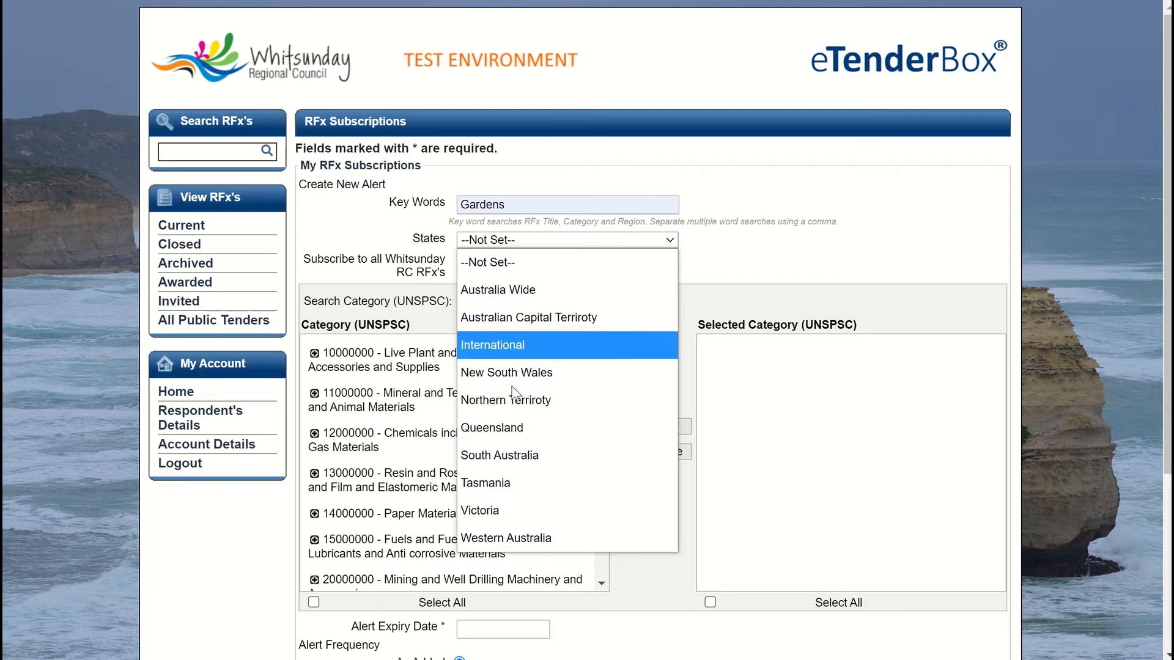
pyautogui.click(489, 428)
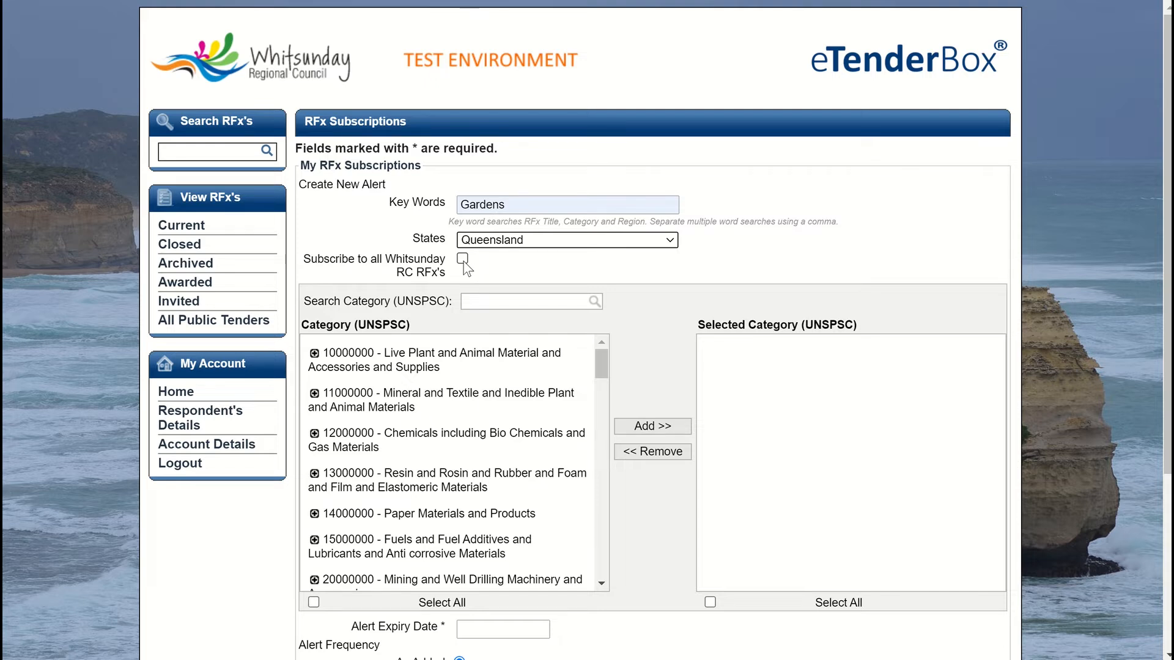
pyautogui.click(462, 259)
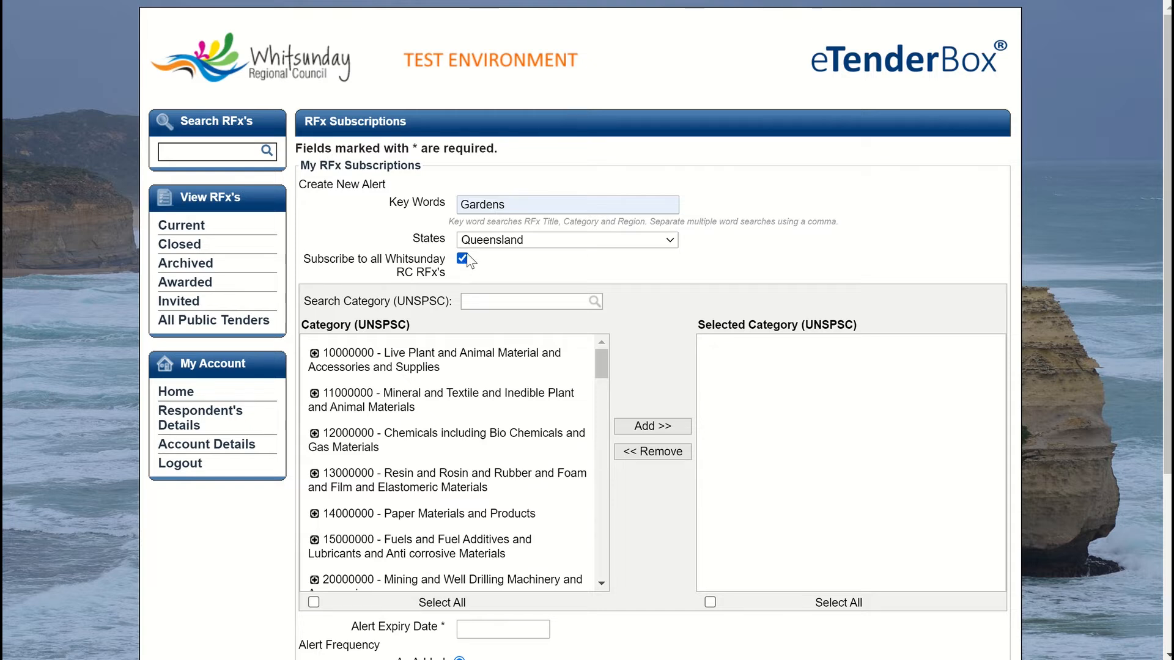
pyautogui.click(474, 302)
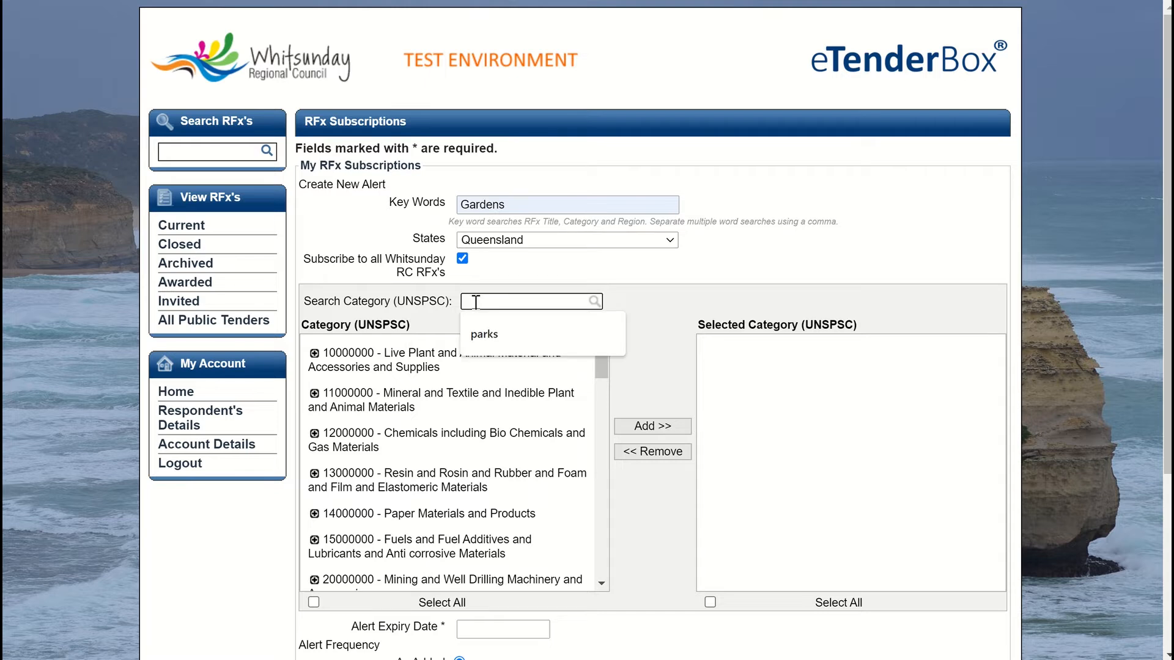
# Step: Search categories for 'parks' and add 70111700 Parks and gardens and orchards to Selected Category
pyautogui.click(483, 334)
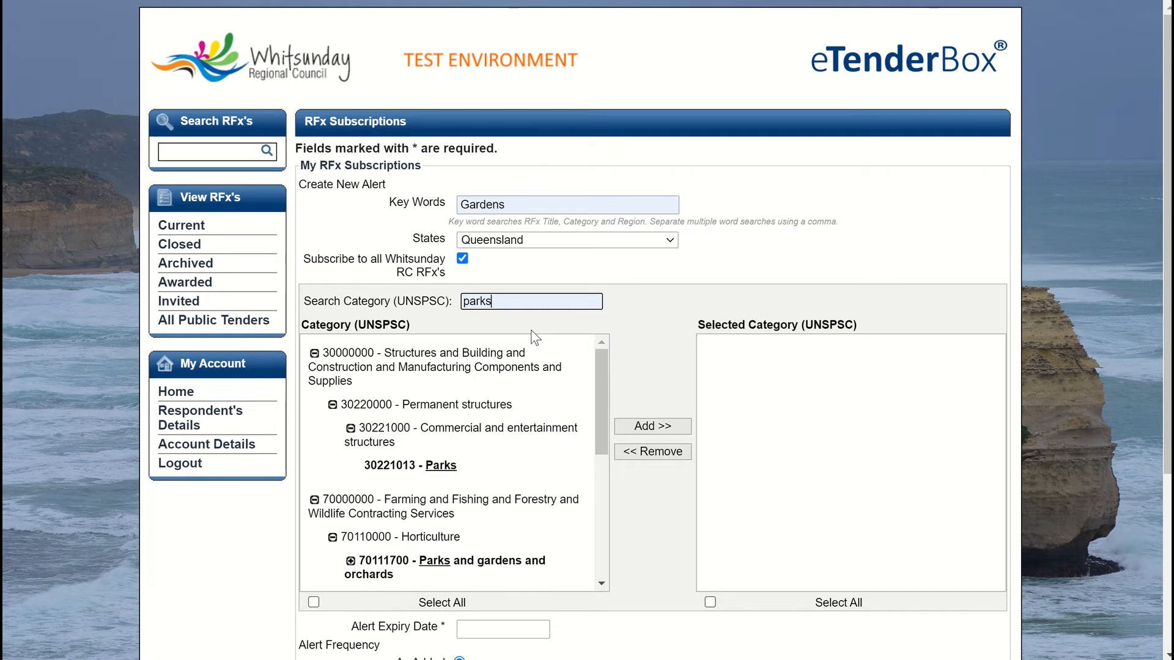
pyautogui.click(410, 570)
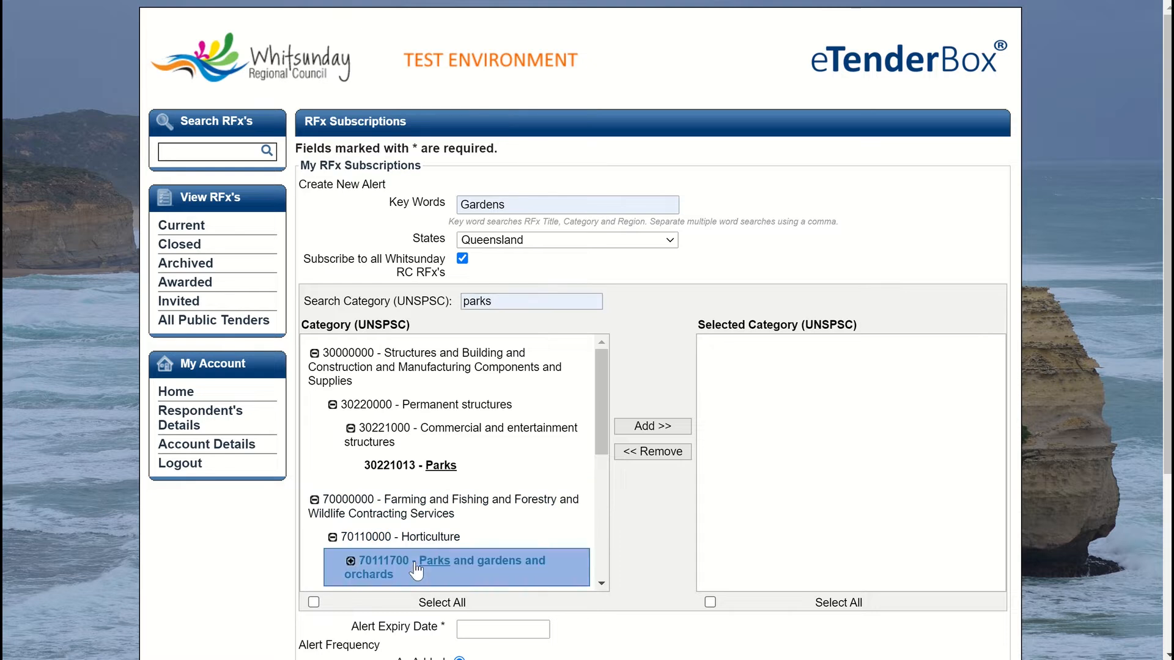
pyautogui.click(620, 426)
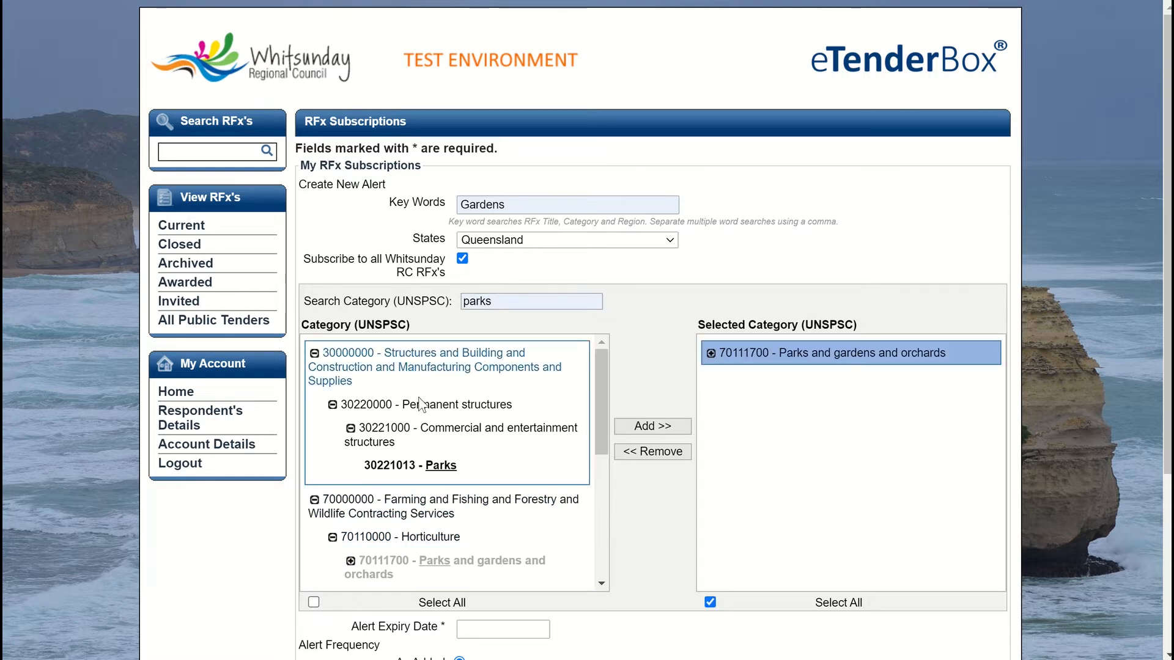
pyautogui.click(350, 562)
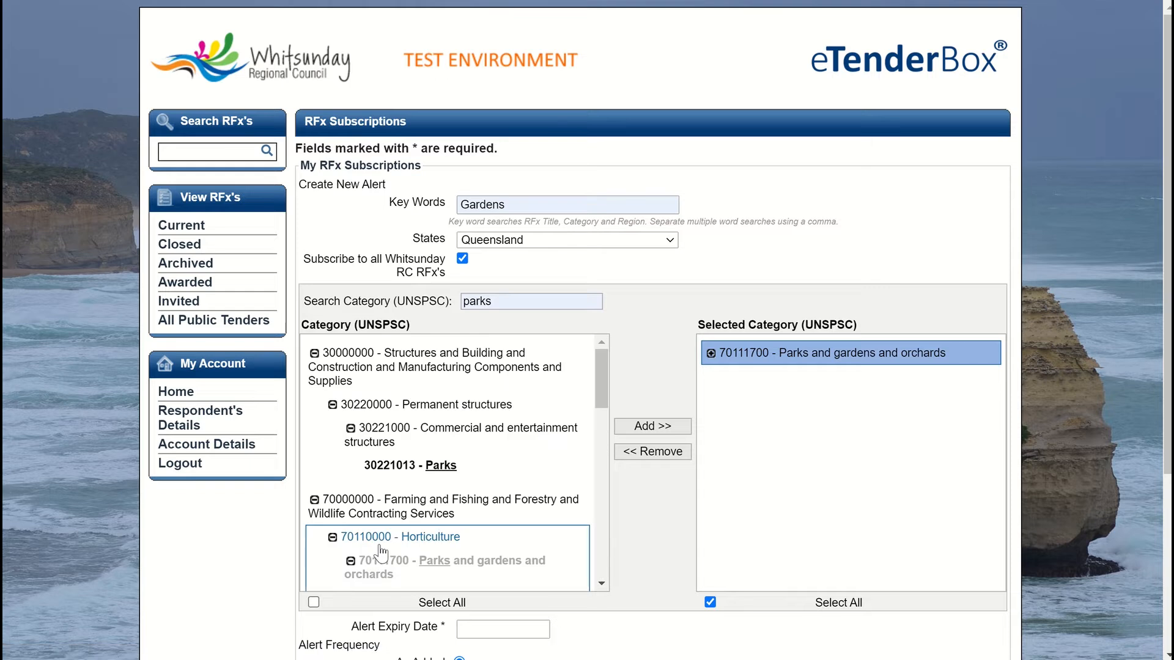
pyautogui.scroll(-1, 445, 542)
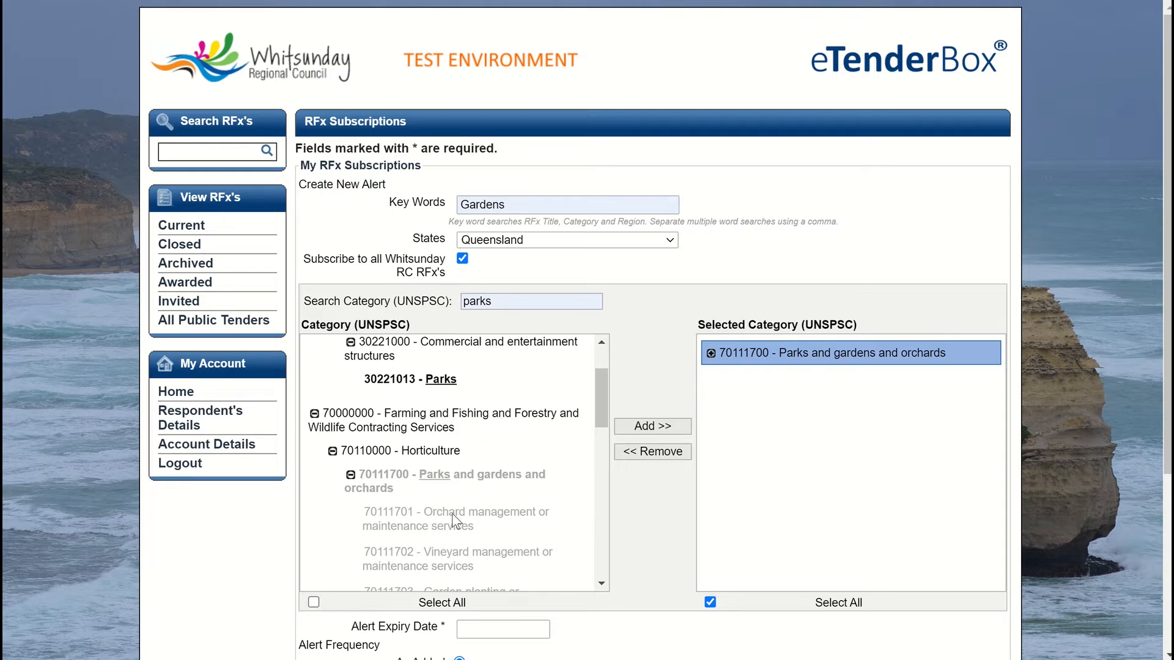
pyautogui.scroll(-4, 650, 490)
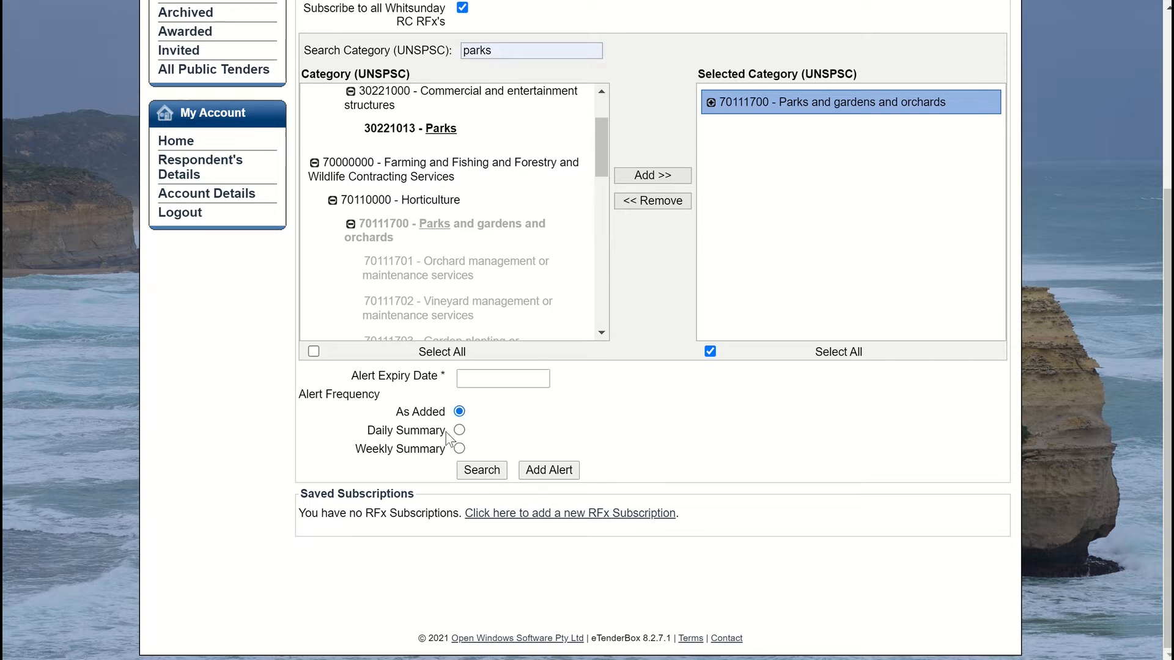
# Step: Give the Gardens alert an expiry date of 30/07/2021 and save it with Add Alert
pyautogui.click(461, 467)
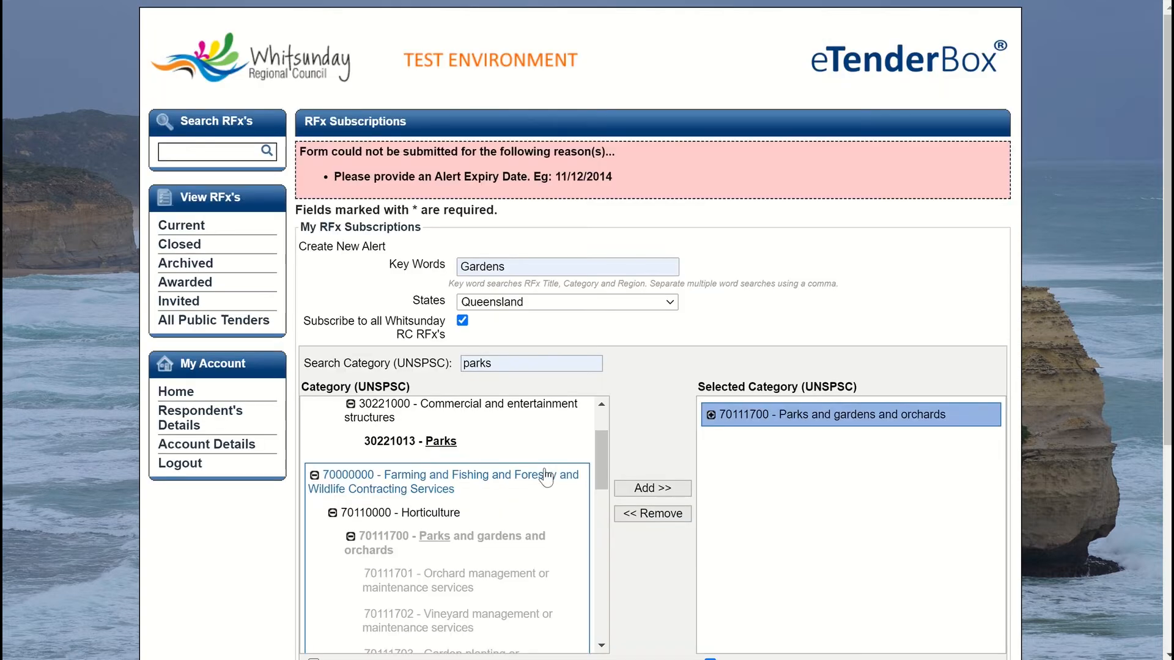
pyautogui.scroll(-3, 530, 391)
pyautogui.scroll(-3, 531, 391)
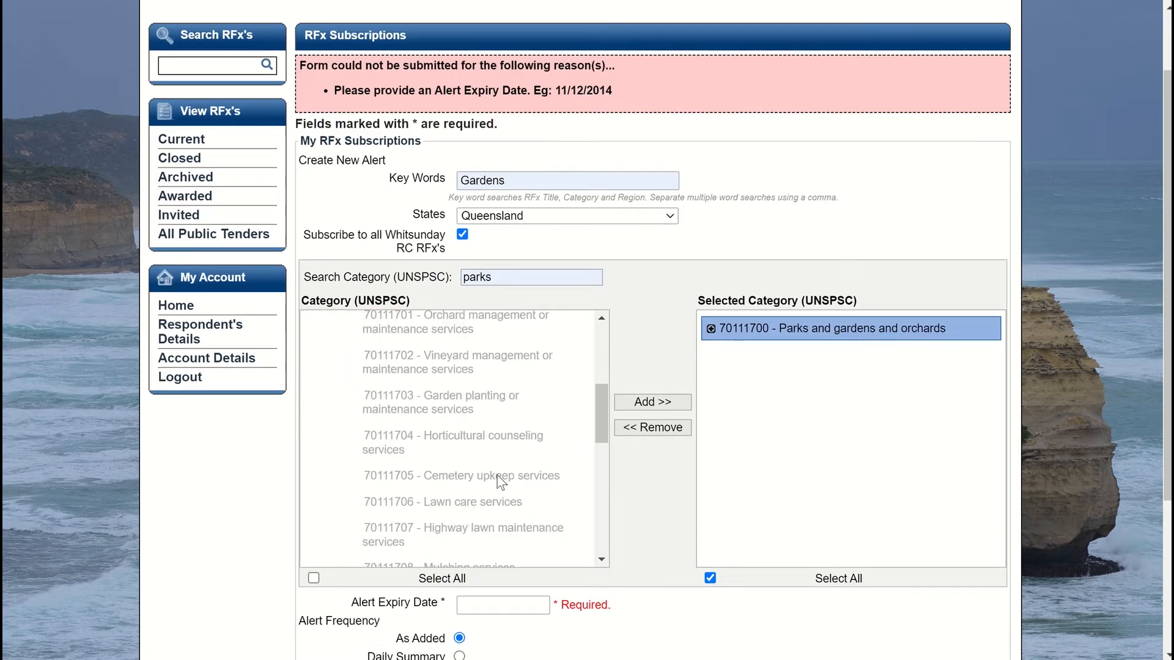
pyautogui.click(474, 605)
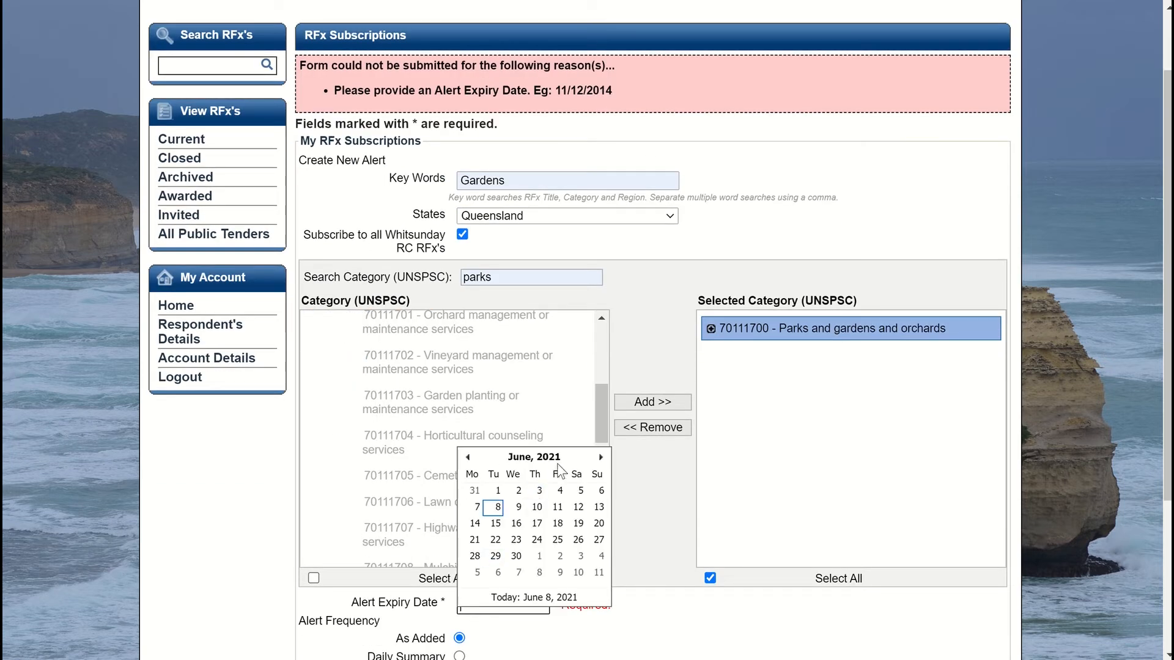
pyautogui.click(601, 457)
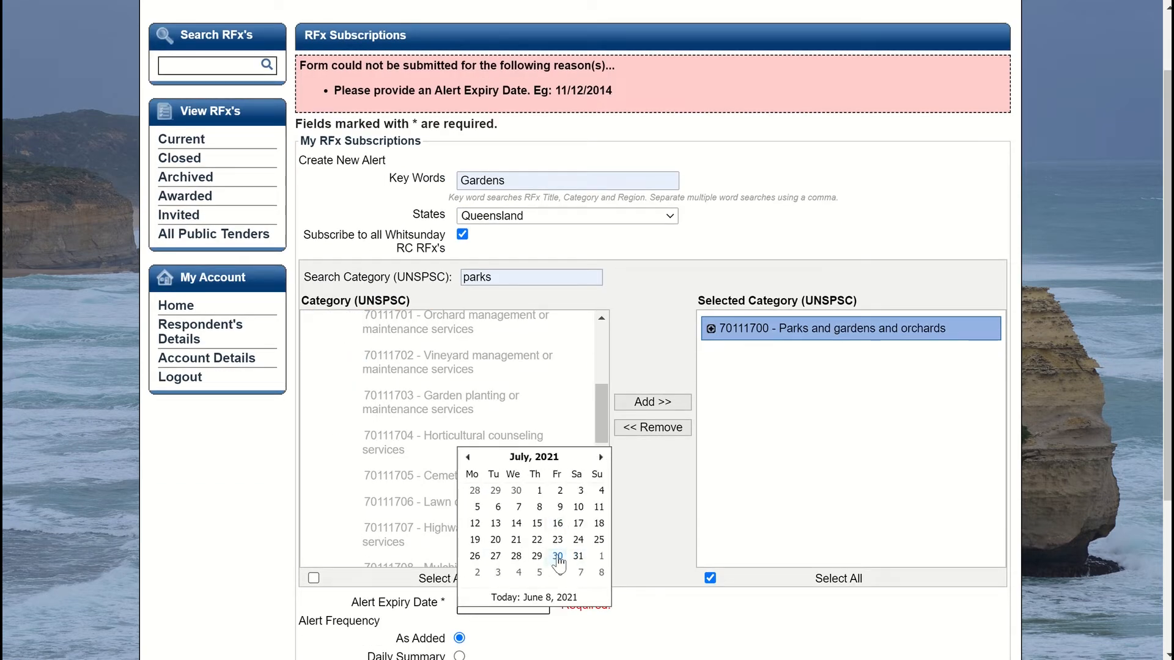
pyautogui.click(558, 558)
pyautogui.scroll(-3, 677, 573)
pyautogui.click(538, 524)
pyautogui.scroll(-1, 542, 523)
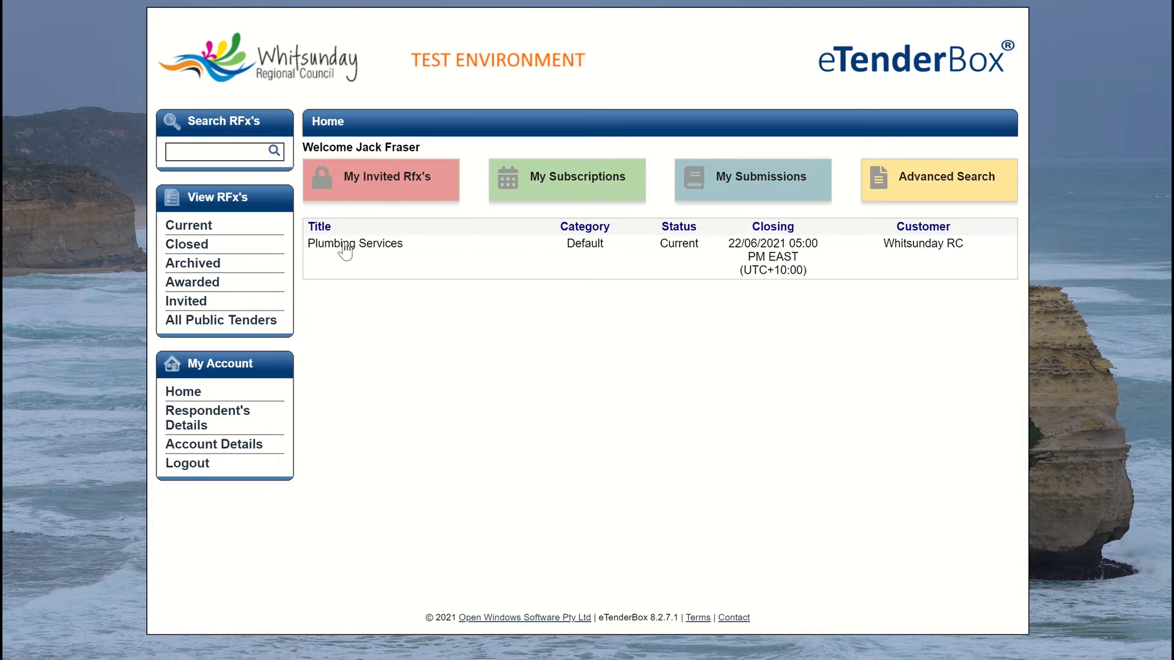
# Step: Open Plumbing Services RFx 500.2021.47 and register as a respondent from its Documents tab
pyautogui.click(766, 261)
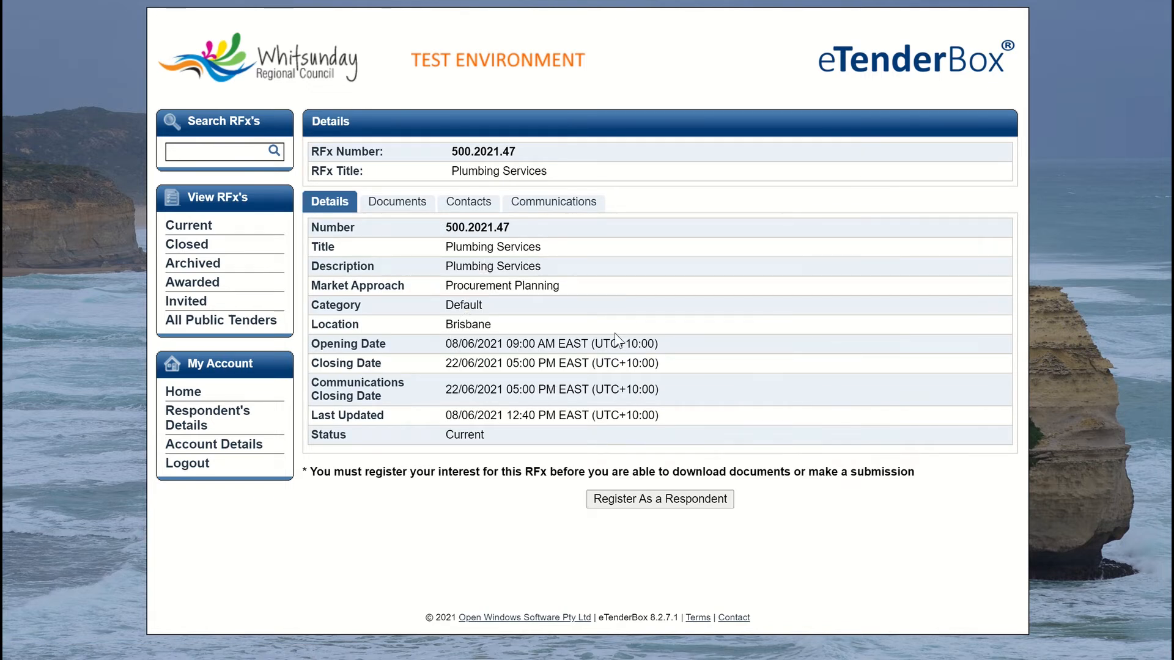
pyautogui.click(399, 203)
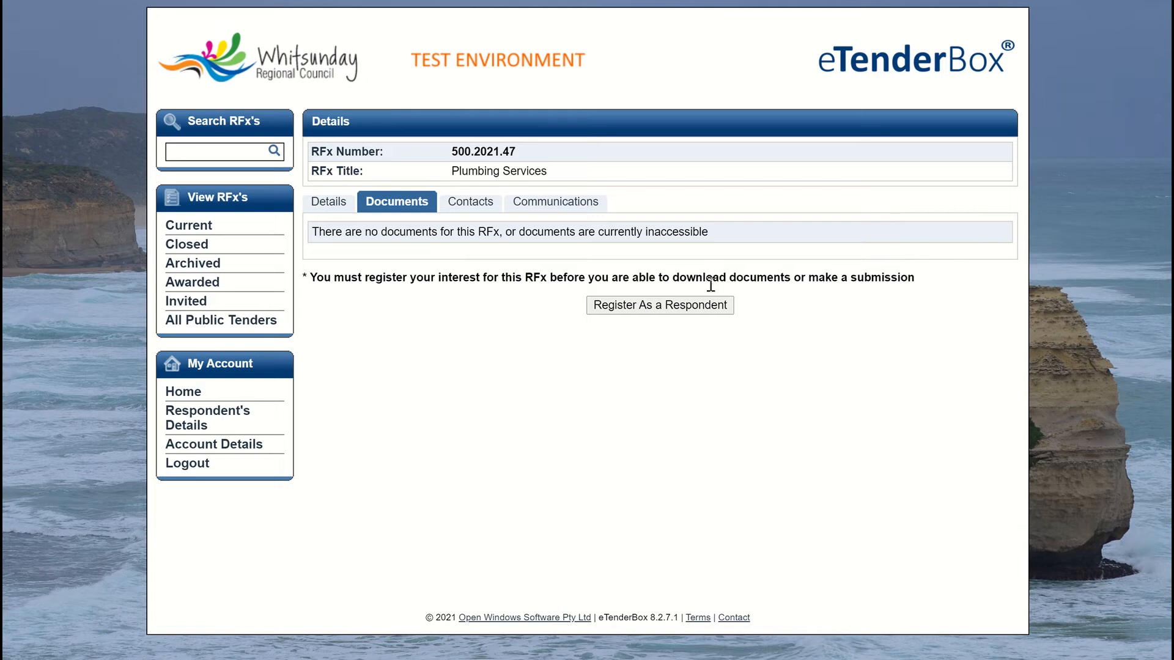
pyautogui.click(640, 306)
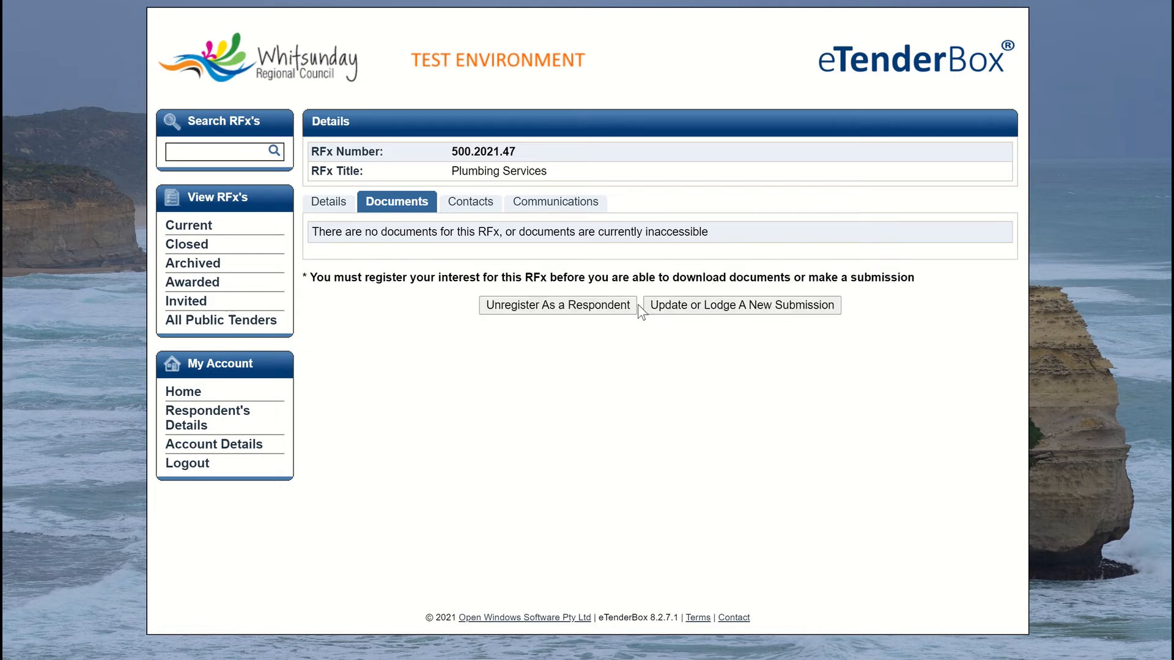
pyautogui.click(330, 203)
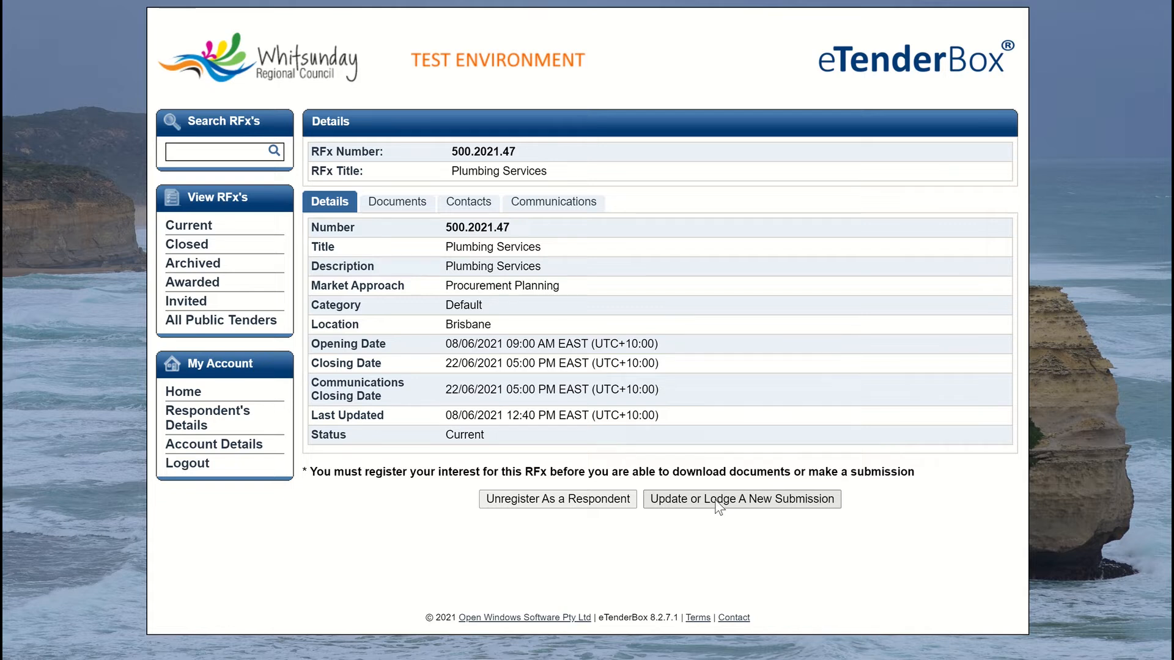
# Step: Lodge a new Plumbing Services submission with Submission response.docx attached
pyautogui.click(717, 500)
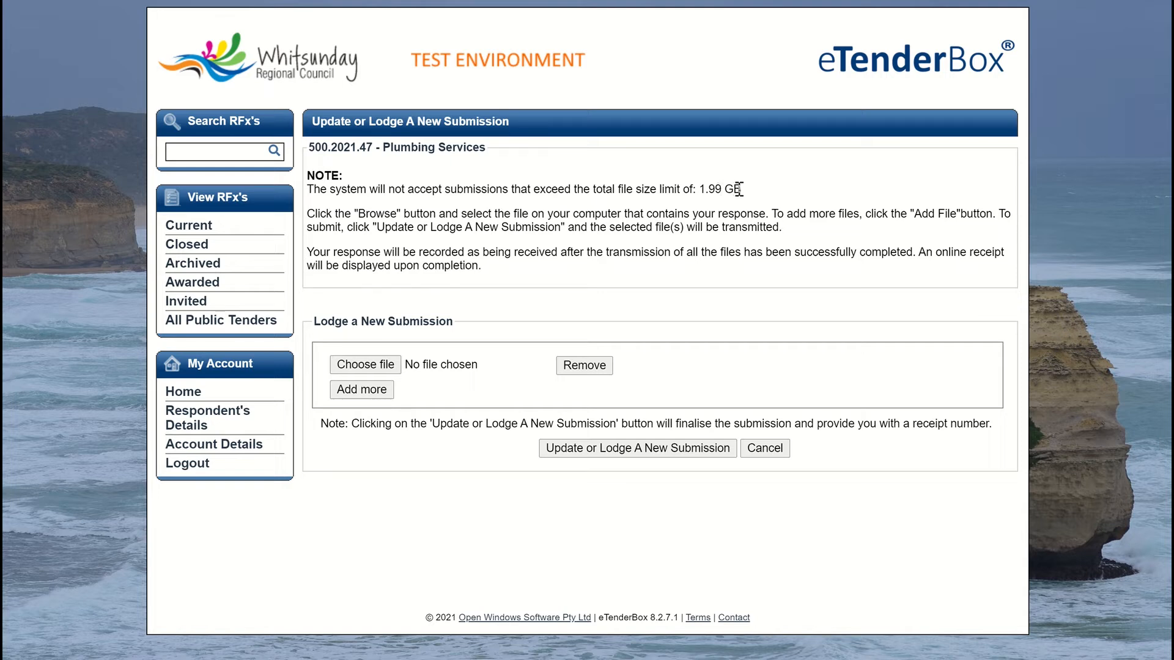
pyautogui.click(358, 366)
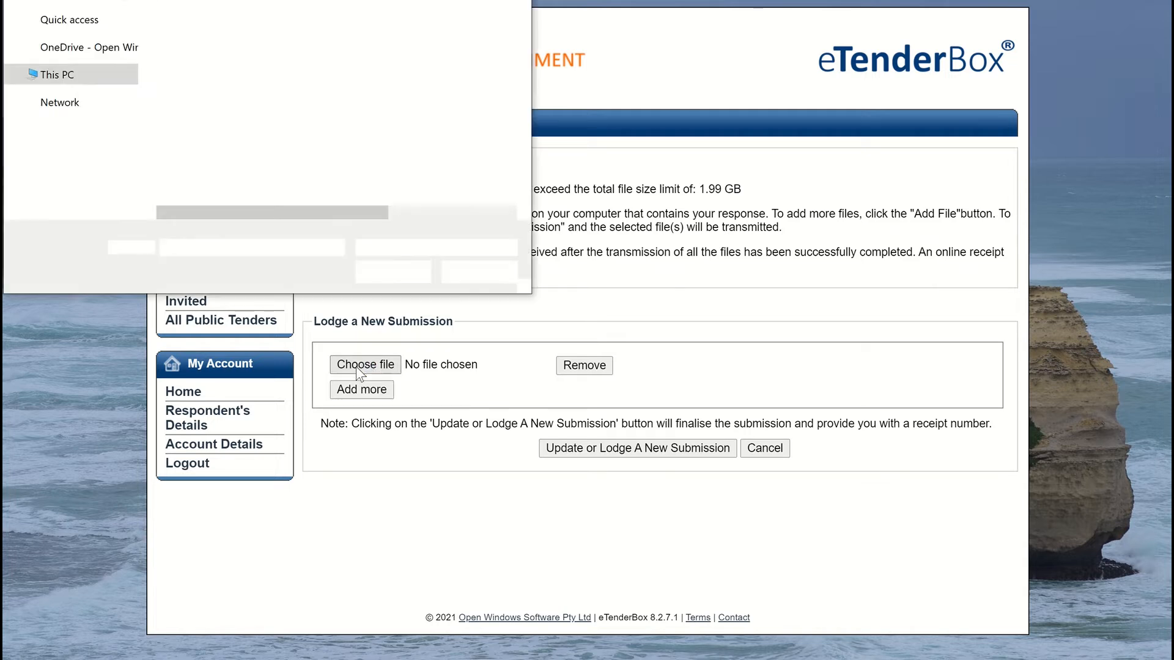
pyautogui.click(244, 105)
pyautogui.click(383, 273)
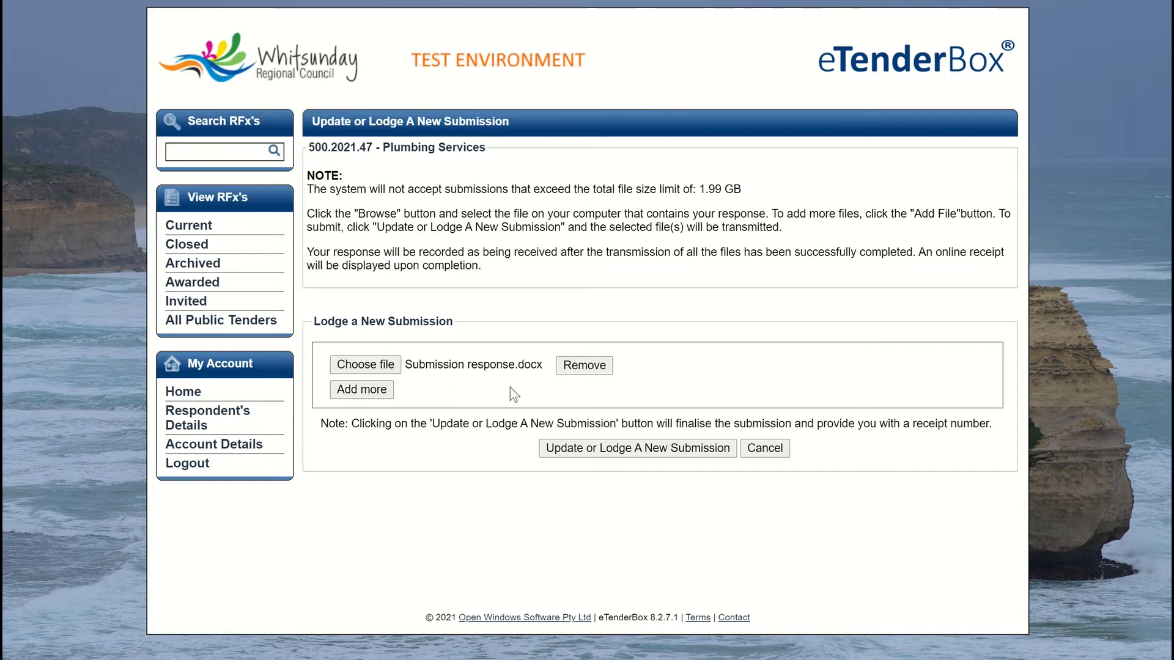
pyautogui.click(610, 449)
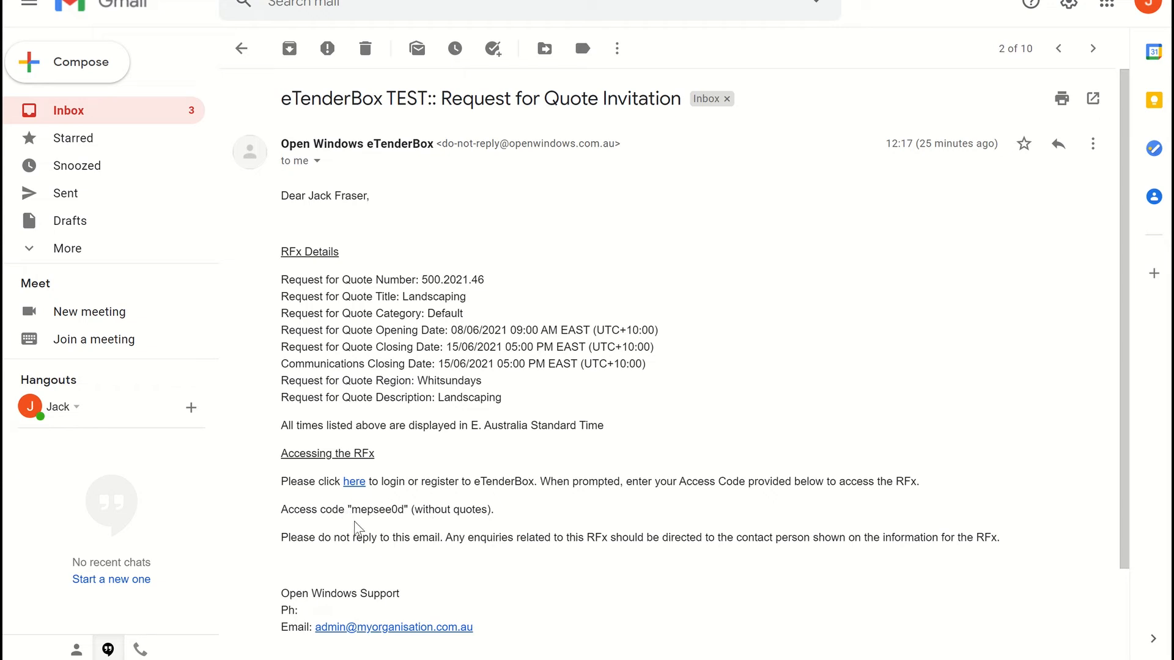
# Step: Copy the access code from the RFQ 500.2021.46 Landscaping invitation email
pyautogui.moveTo(352, 509); pyautogui.dragTo(405, 509)
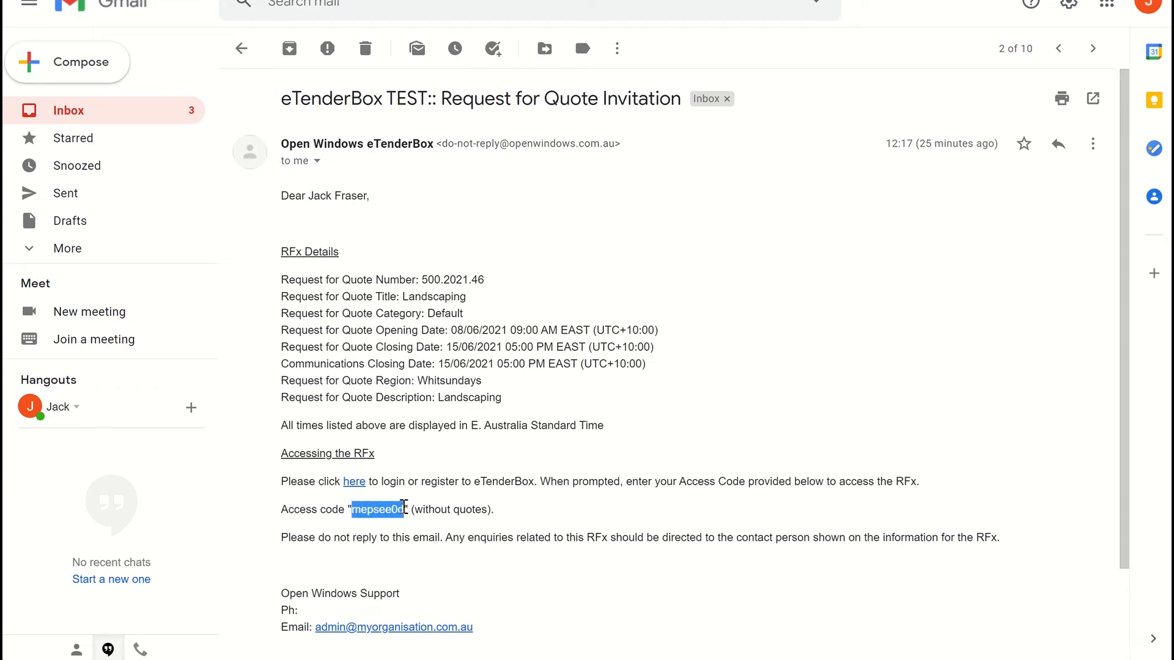
pyautogui.rightClick(391, 511)
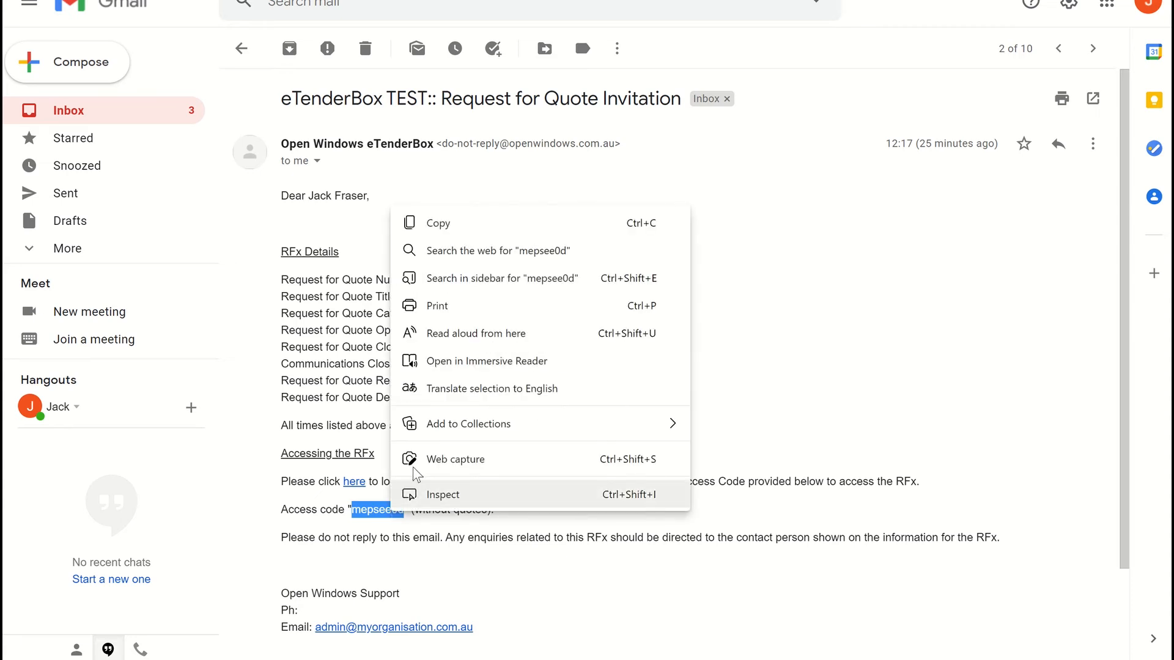
pyautogui.click(439, 224)
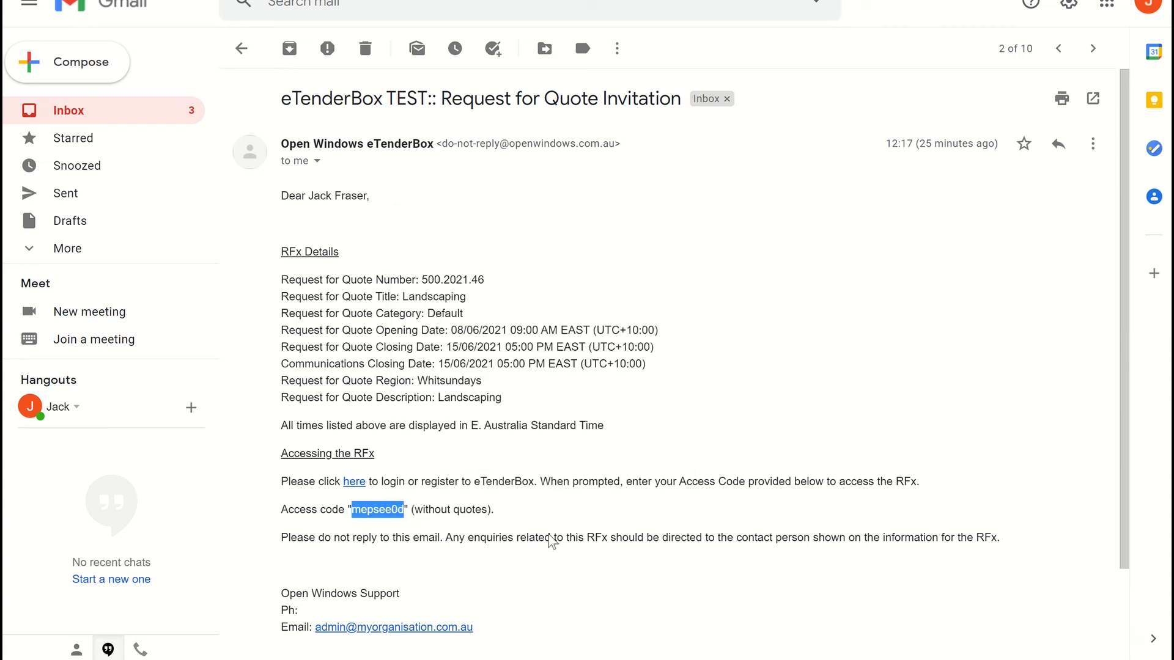
# Step: Return to eTenderBox and open the My Invited Rfx's page
pyautogui.click(644, 614)
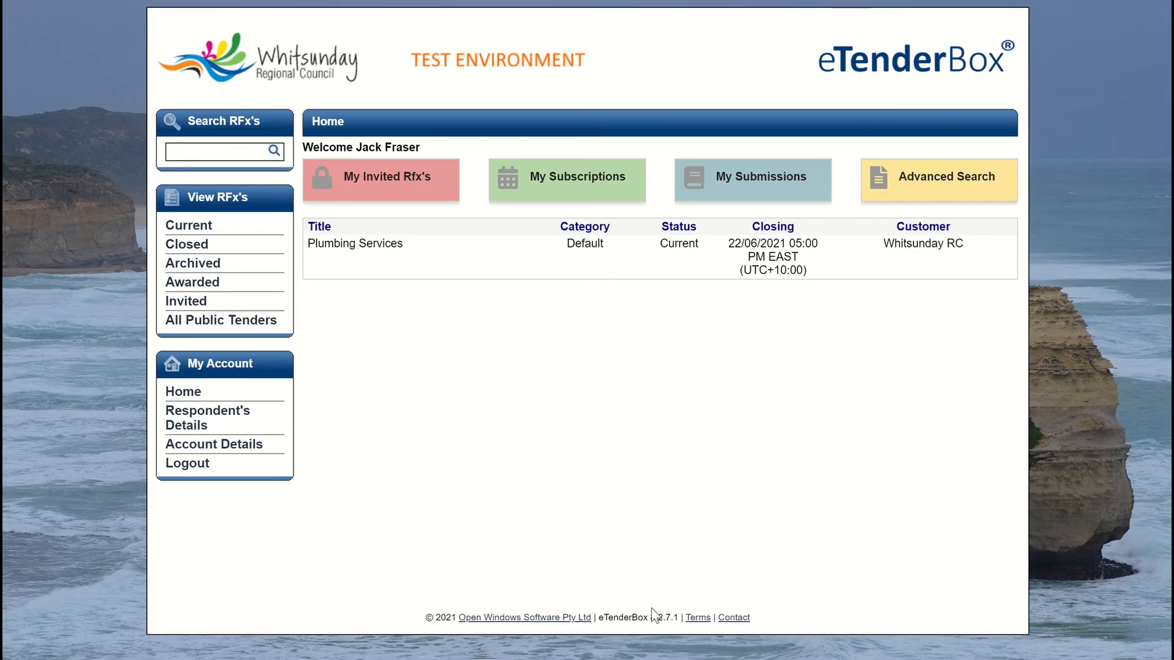
pyautogui.click(373, 183)
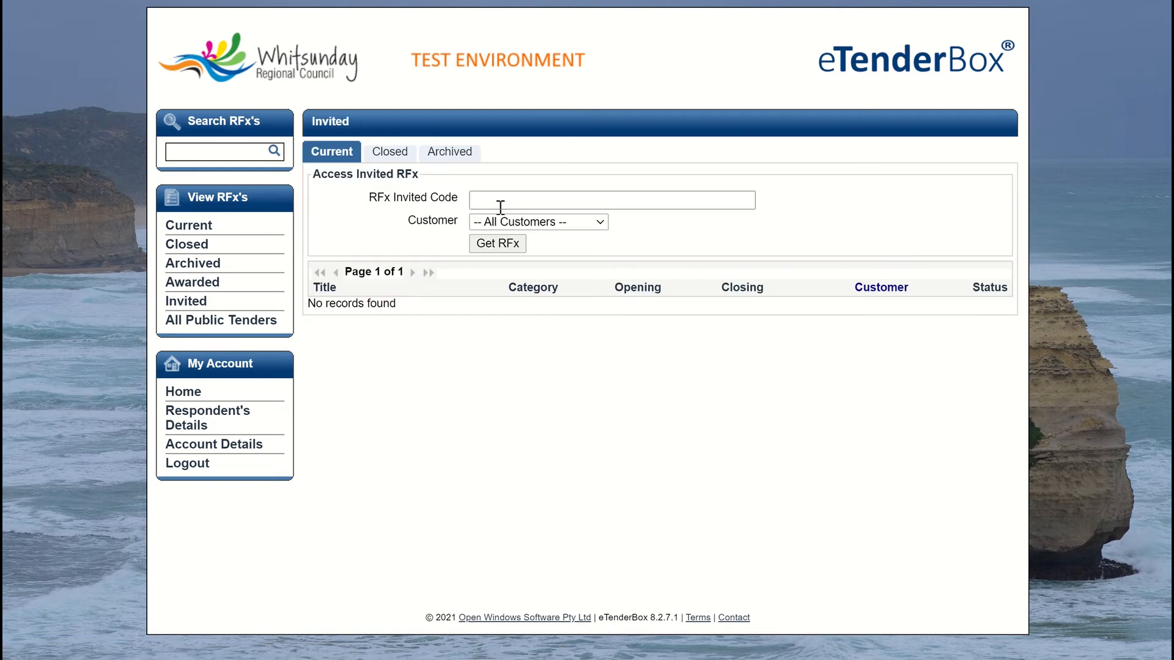
# Step: Paste the emailed access code, retrieve the invited RFx and open the Landscaping RFx details
pyautogui.click(500, 207)
pyautogui.rightClick(496, 204)
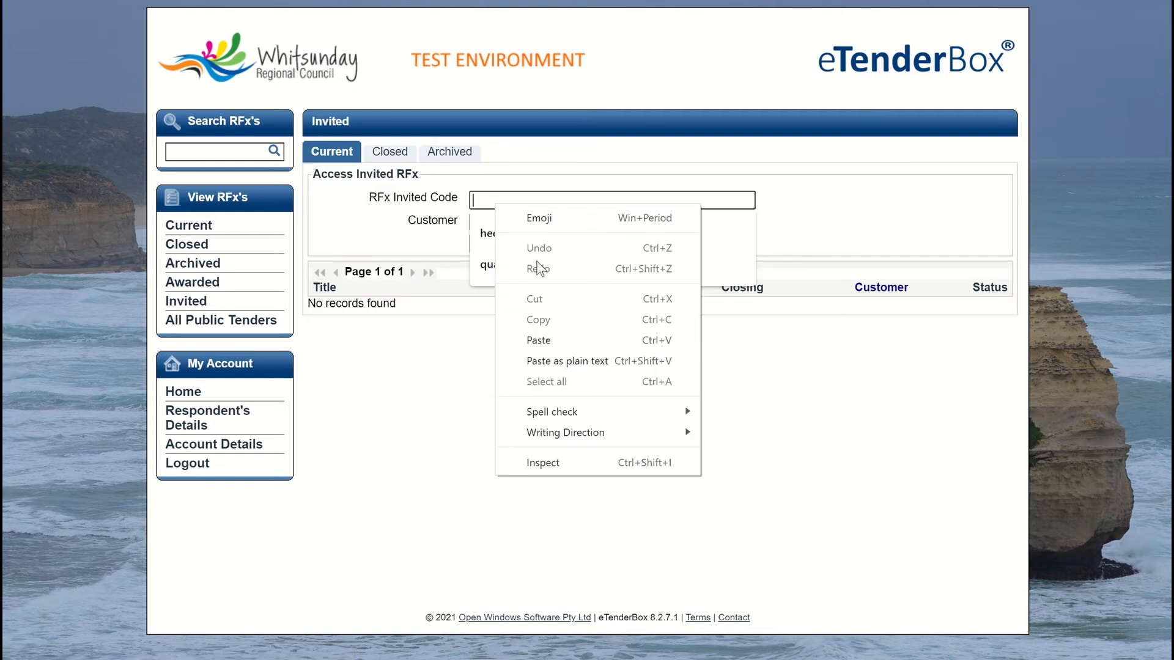
pyautogui.click(539, 340)
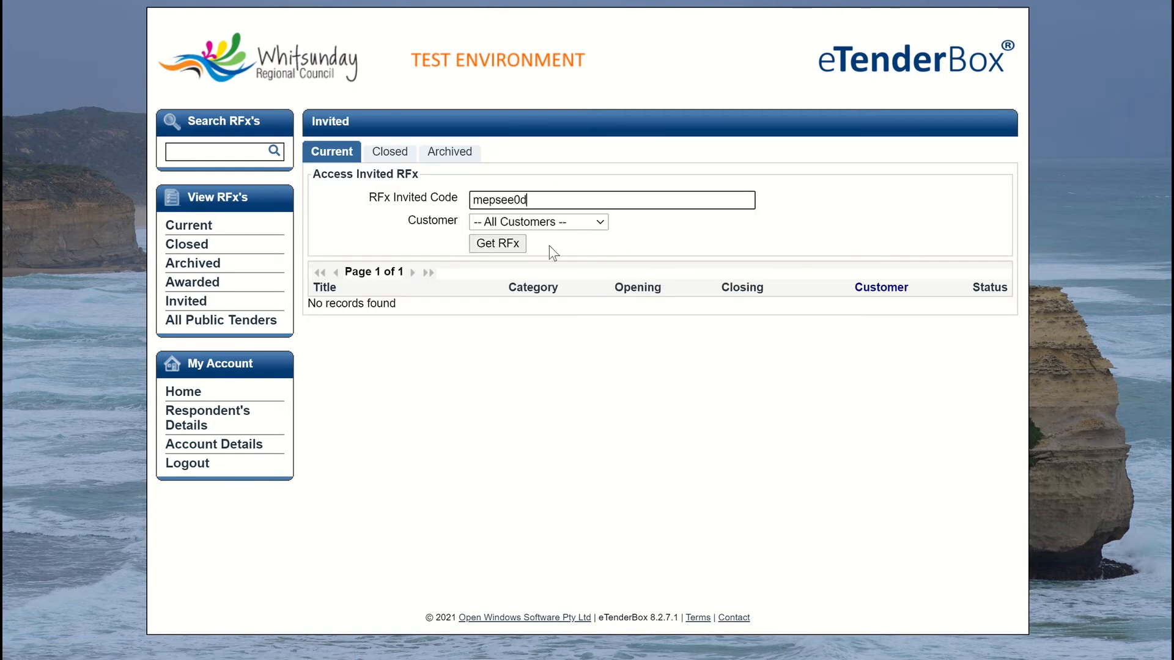
pyautogui.click(495, 244)
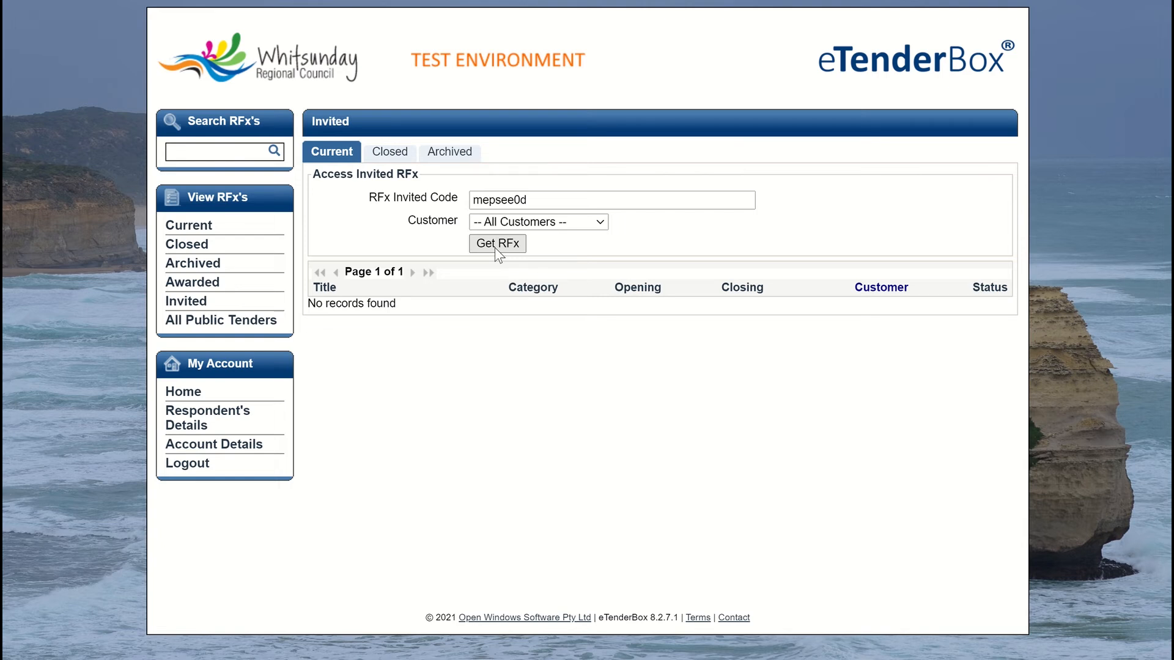
pyautogui.click(495, 247)
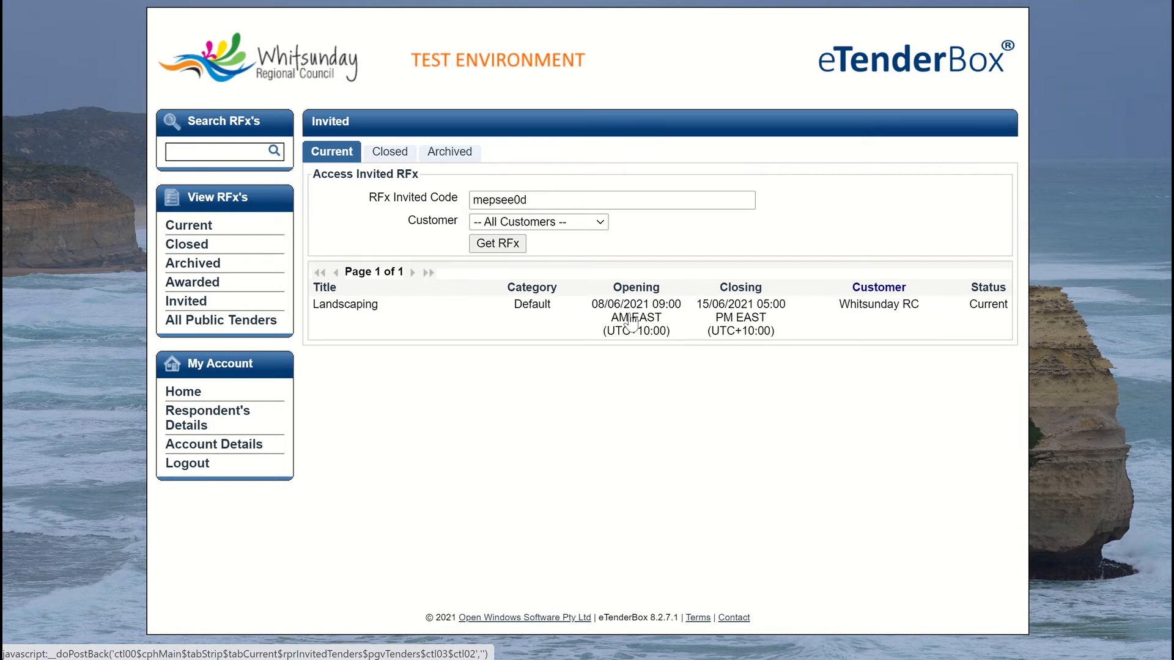
pyautogui.click(631, 322)
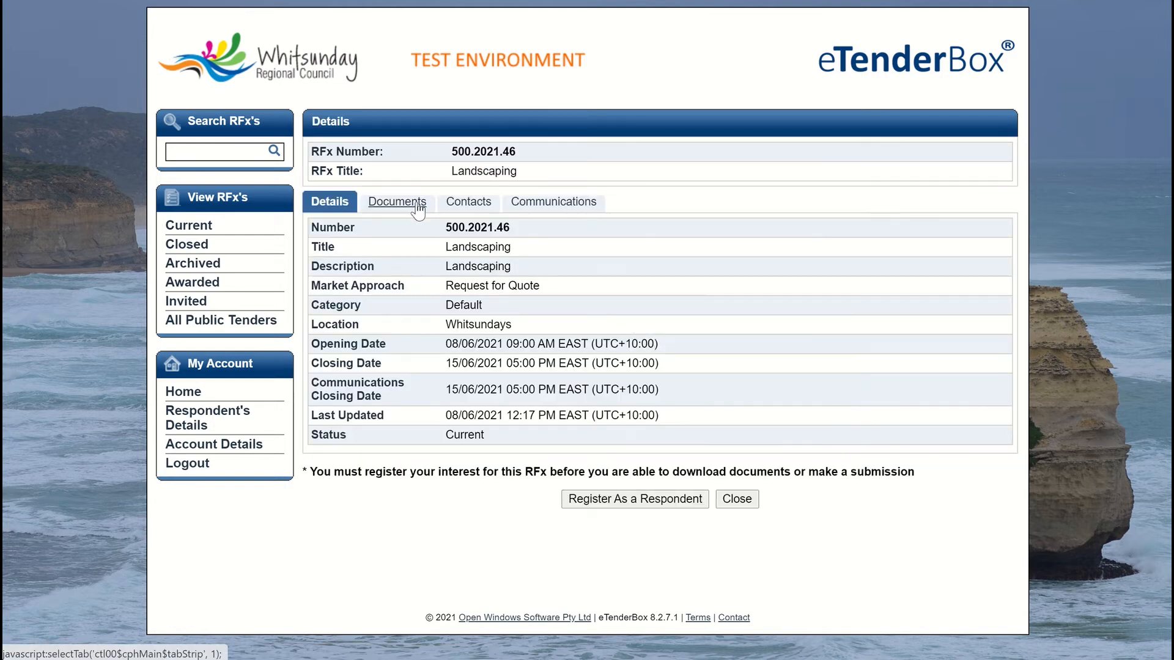
# Step: Register as a respondent for Landscaping RFx 500.2021.46 and start a new submission
pyautogui.click(416, 209)
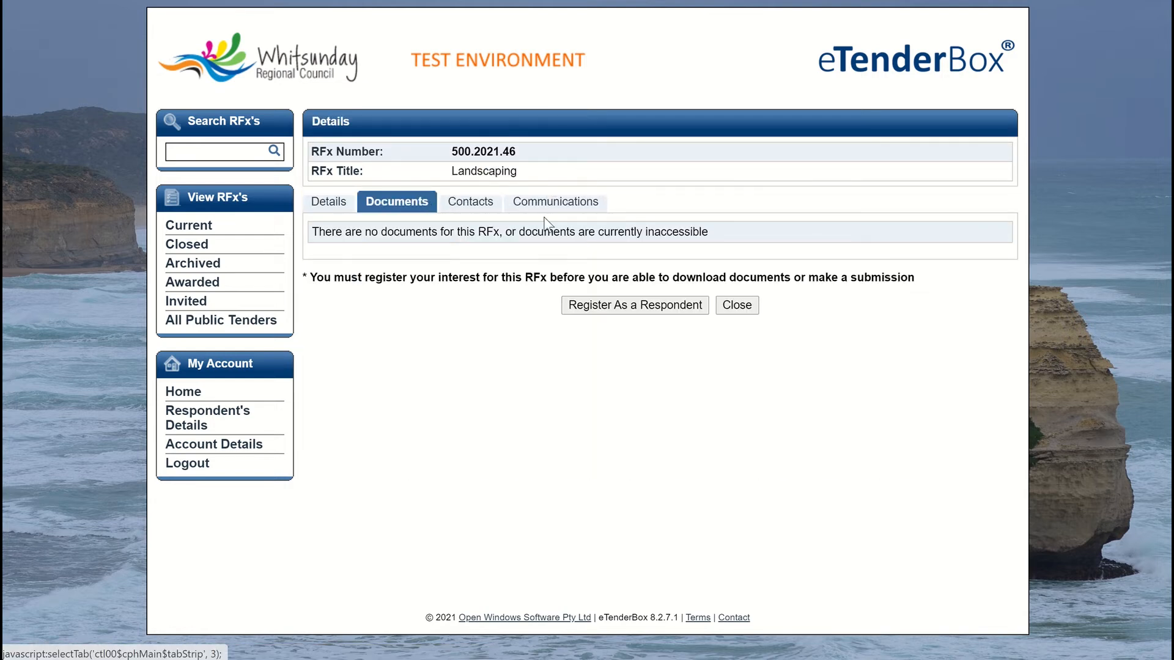
pyautogui.click(621, 312)
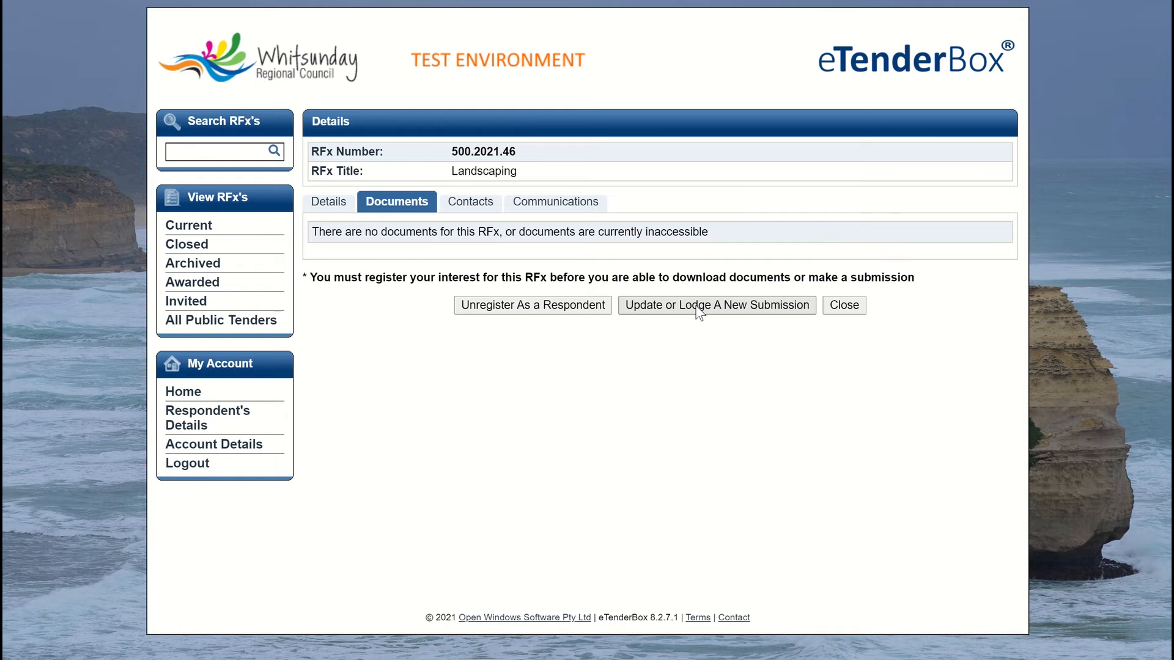
pyautogui.click(699, 311)
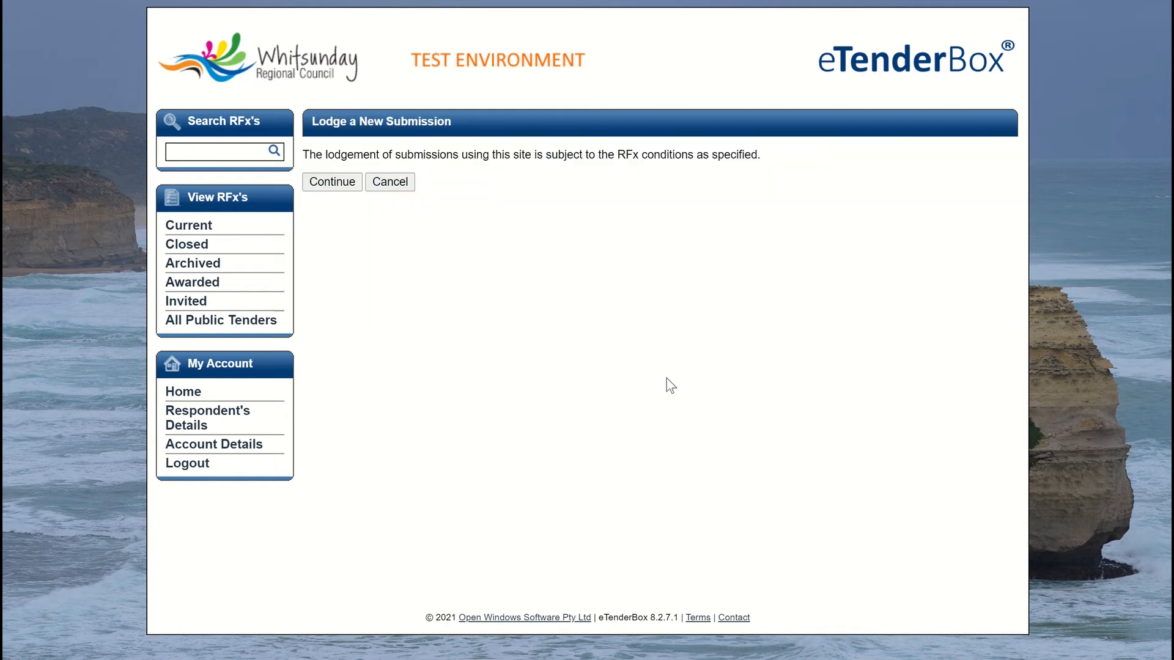
# Step: Continue to the submission form and attach Submission response.docx
pyautogui.click(333, 187)
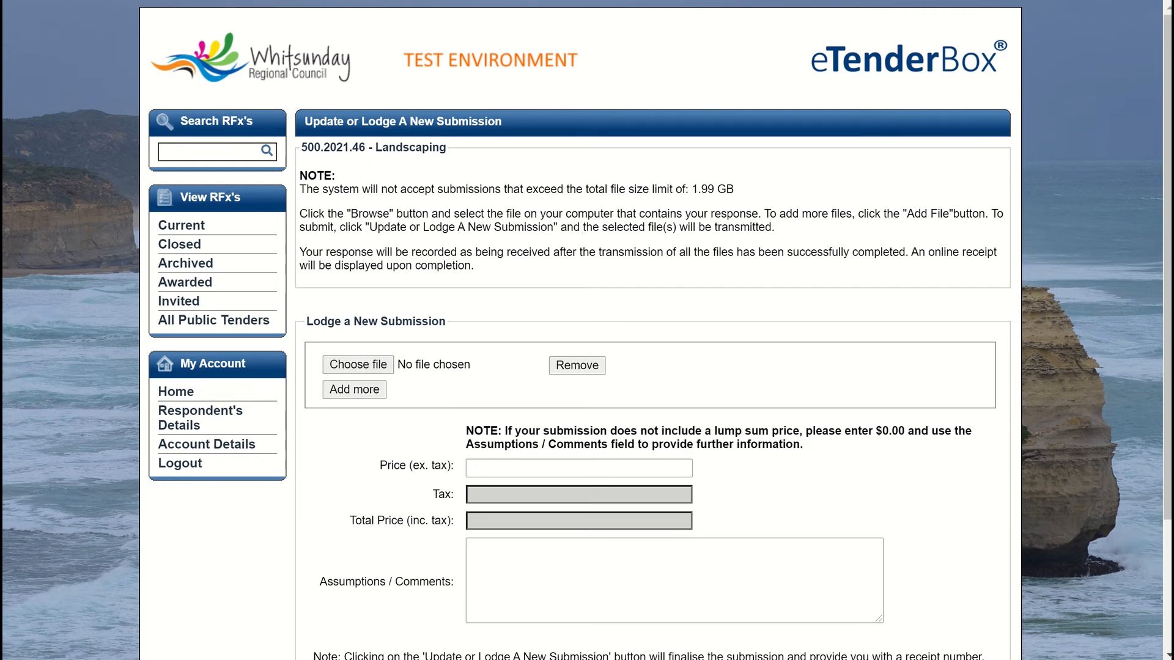
pyautogui.click(361, 366)
pyautogui.click(221, 105)
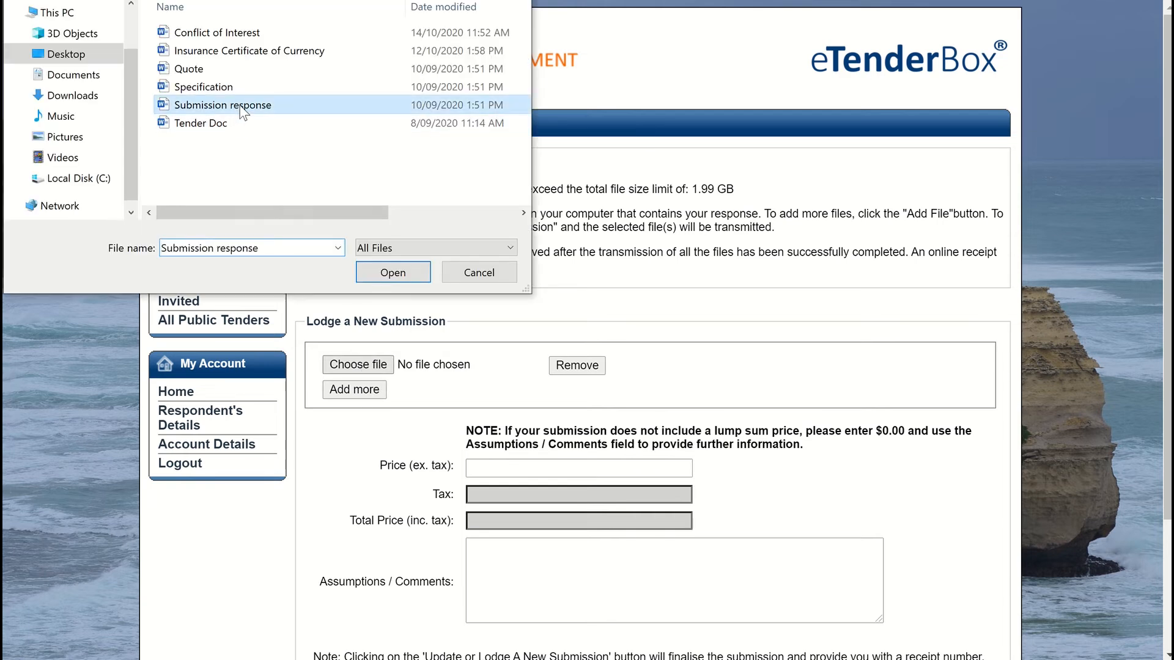
pyautogui.click(394, 276)
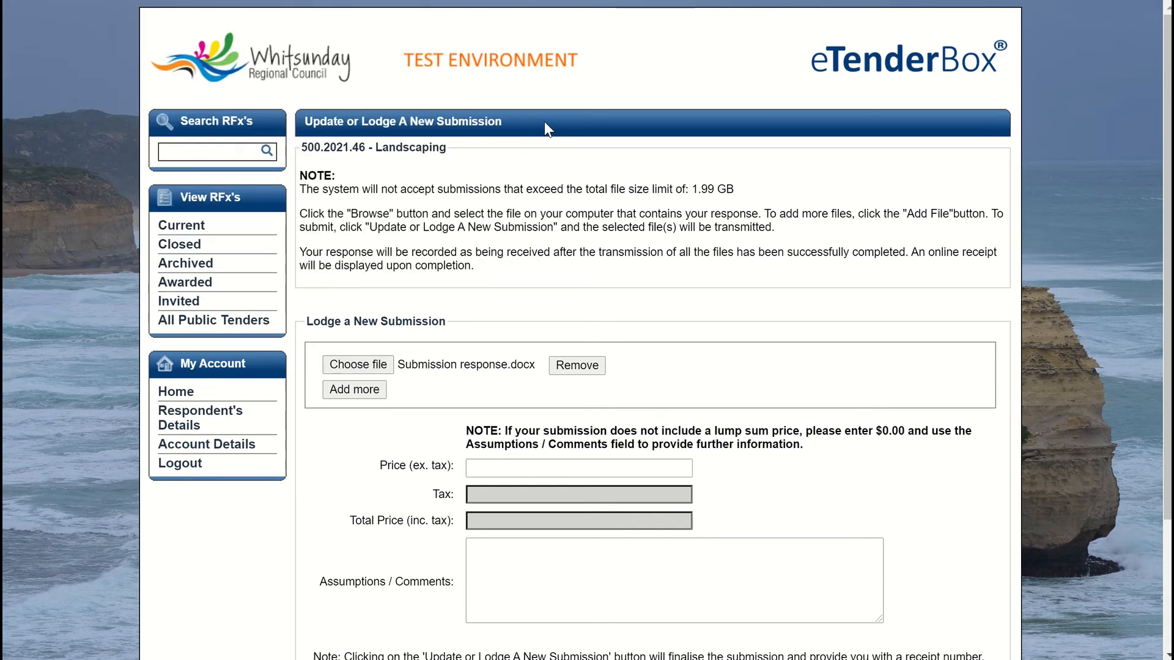
pyautogui.scroll(-2, 544, 437)
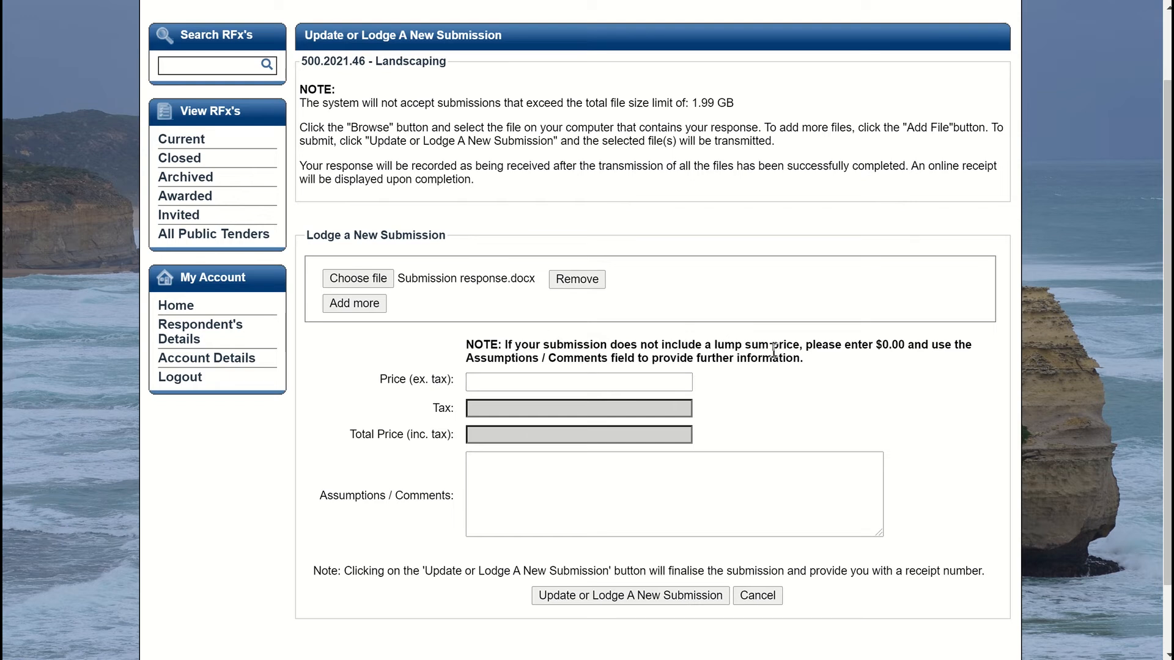
# Step: Enter $3,000,000.00 as the price excluding tax and lodge the Landscaping submission
pyautogui.click(503, 380)
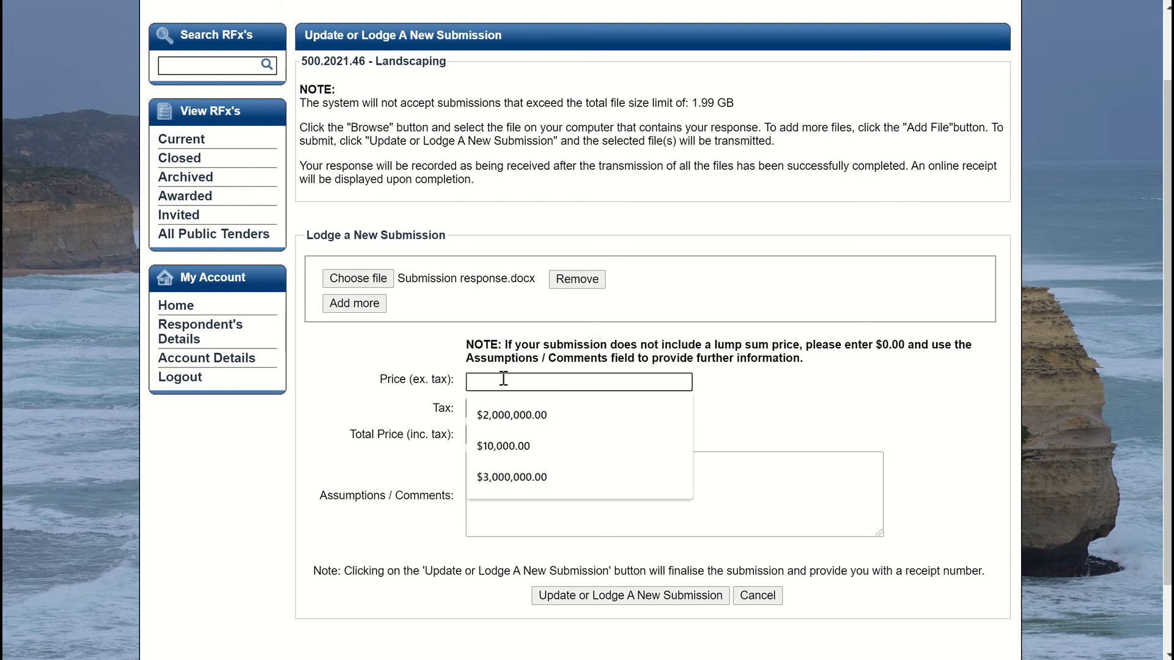
pyautogui.click(492, 477)
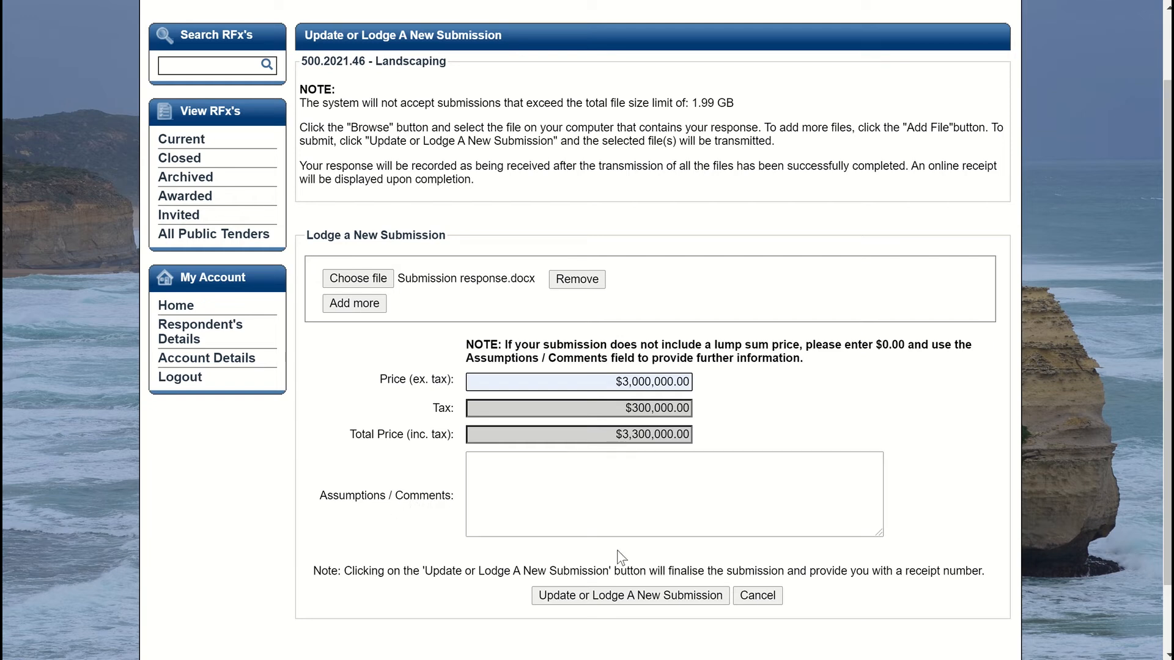
pyautogui.click(612, 596)
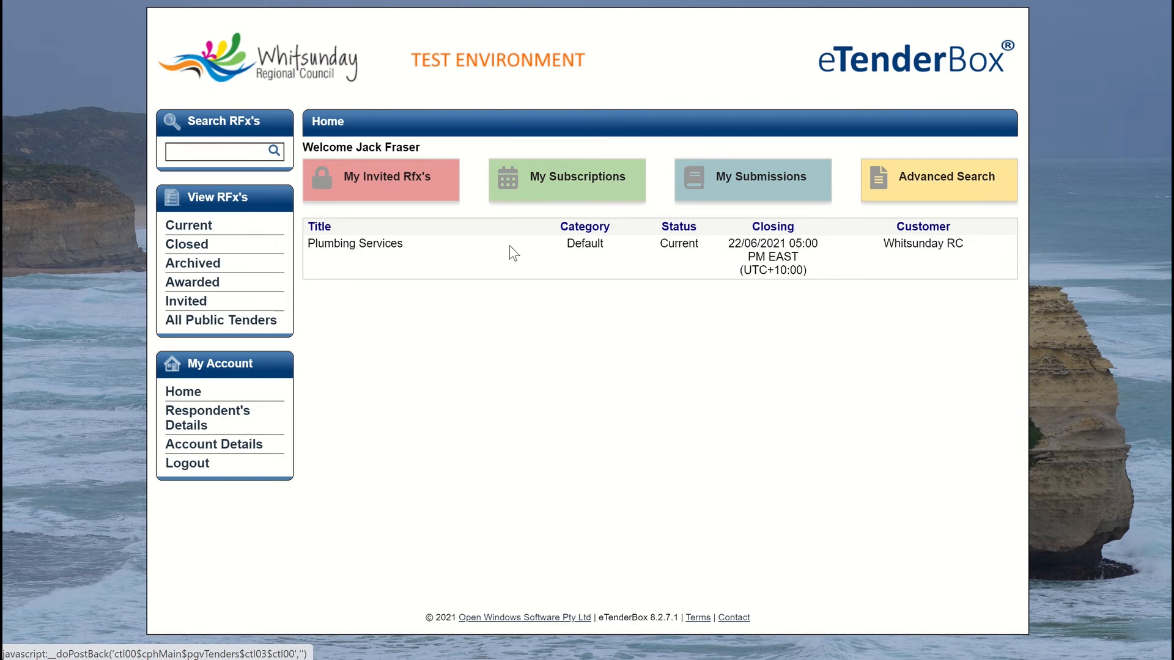
# Step: Open the Plumbing Services RFx 500.2021.47 and view its Communications tab, which has no entries yet
pyautogui.click(691, 252)
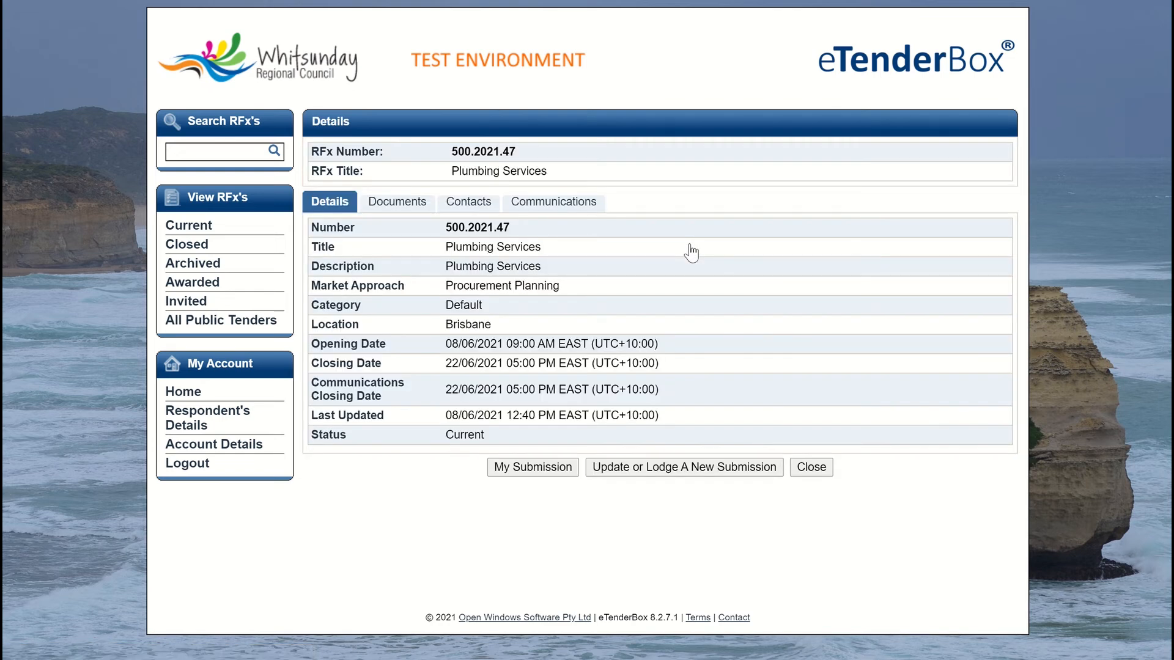
pyautogui.click(465, 206)
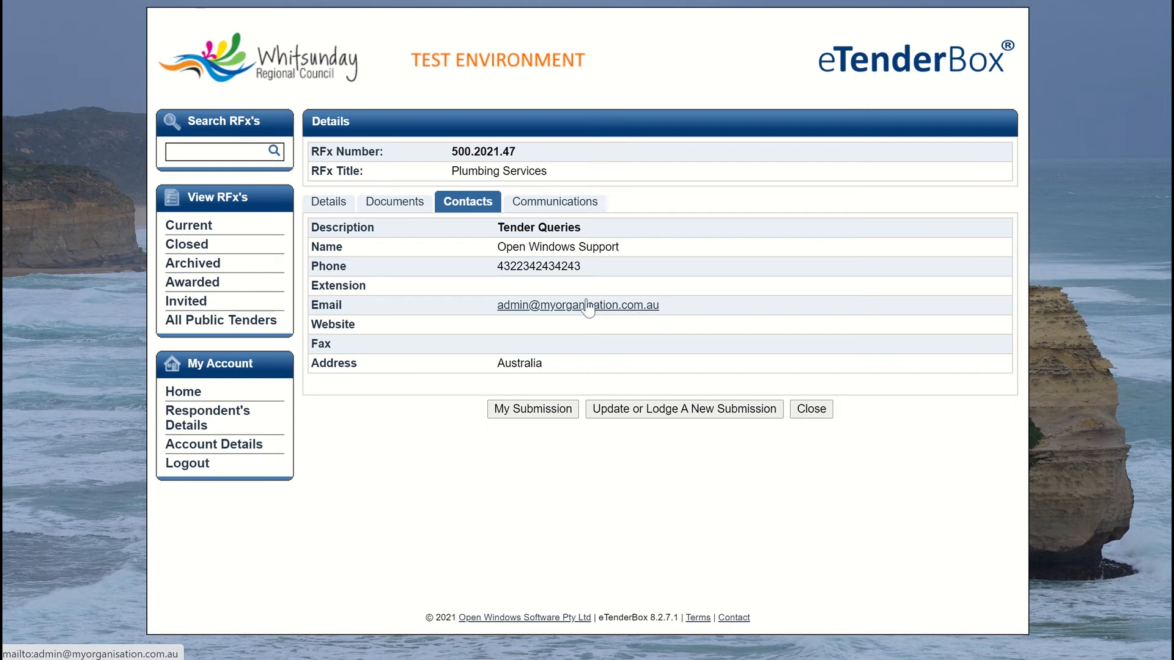
pyautogui.click(545, 206)
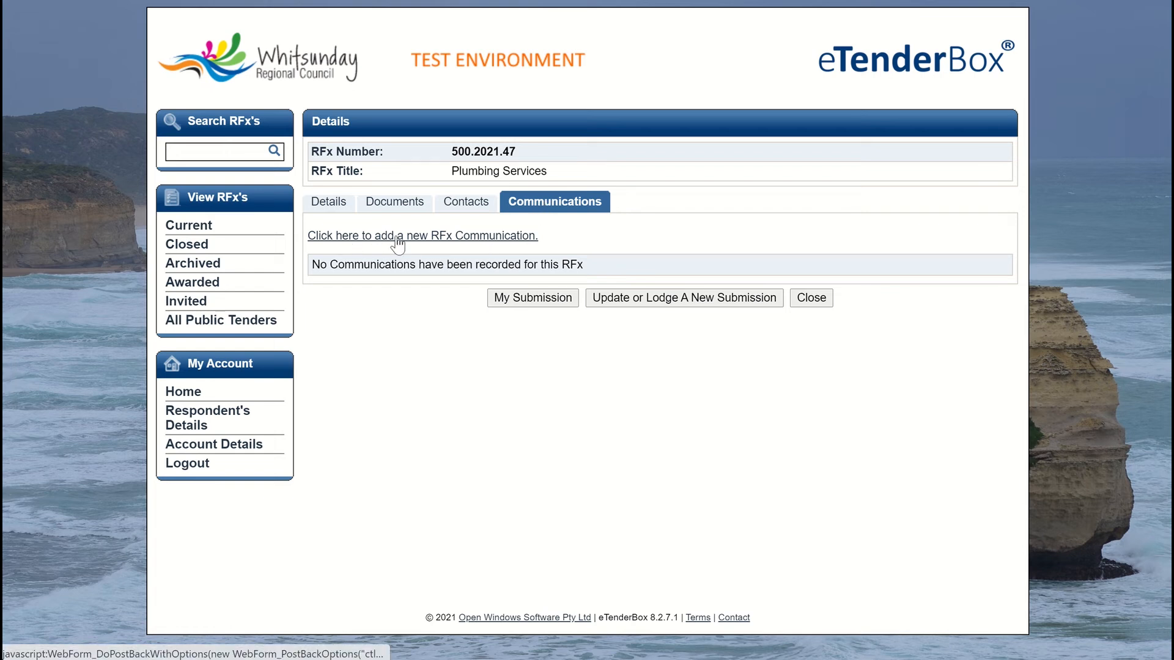
# Step: Start a new RFx communication with the subject 'Clarification'
pyautogui.click(478, 236)
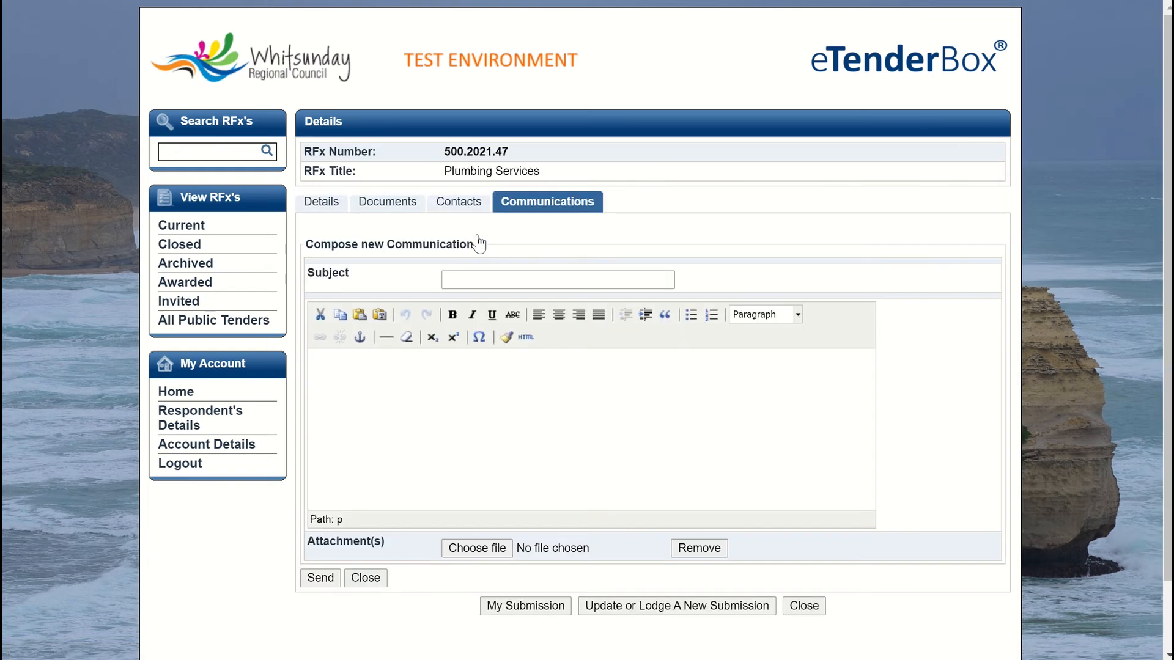
pyautogui.click(463, 281)
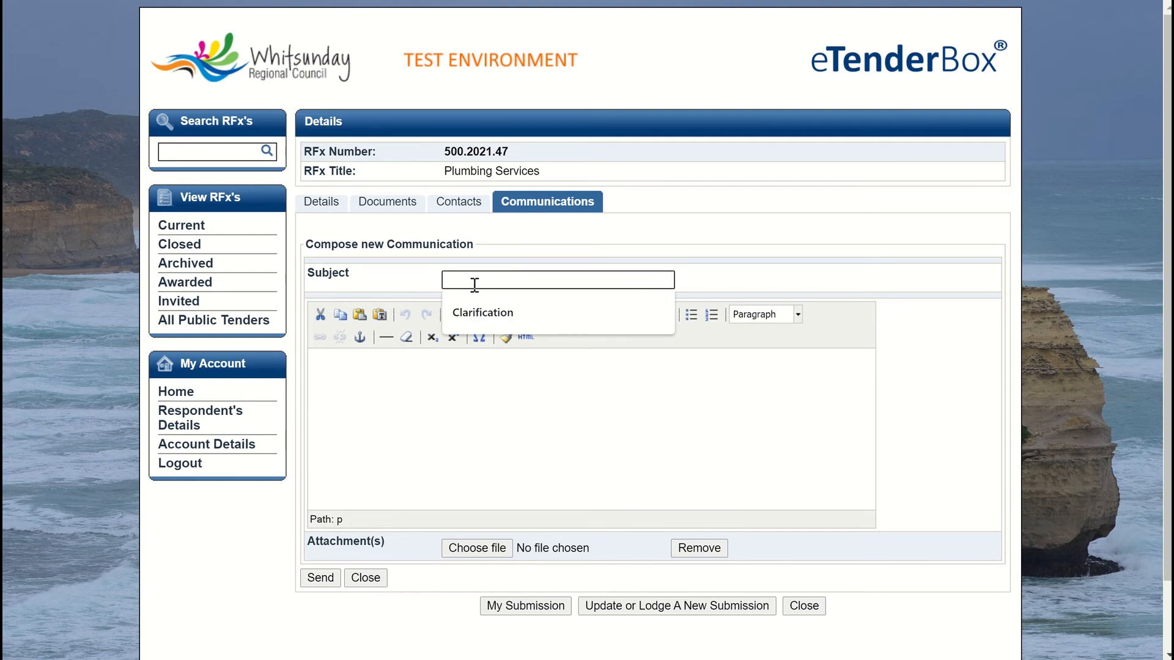
pyautogui.click(483, 312)
# Step: Write 'Hi, I just want to clarify when this request for quote will close?' and send it
pyautogui.click(348, 361)
pyautogui.write('Hi')
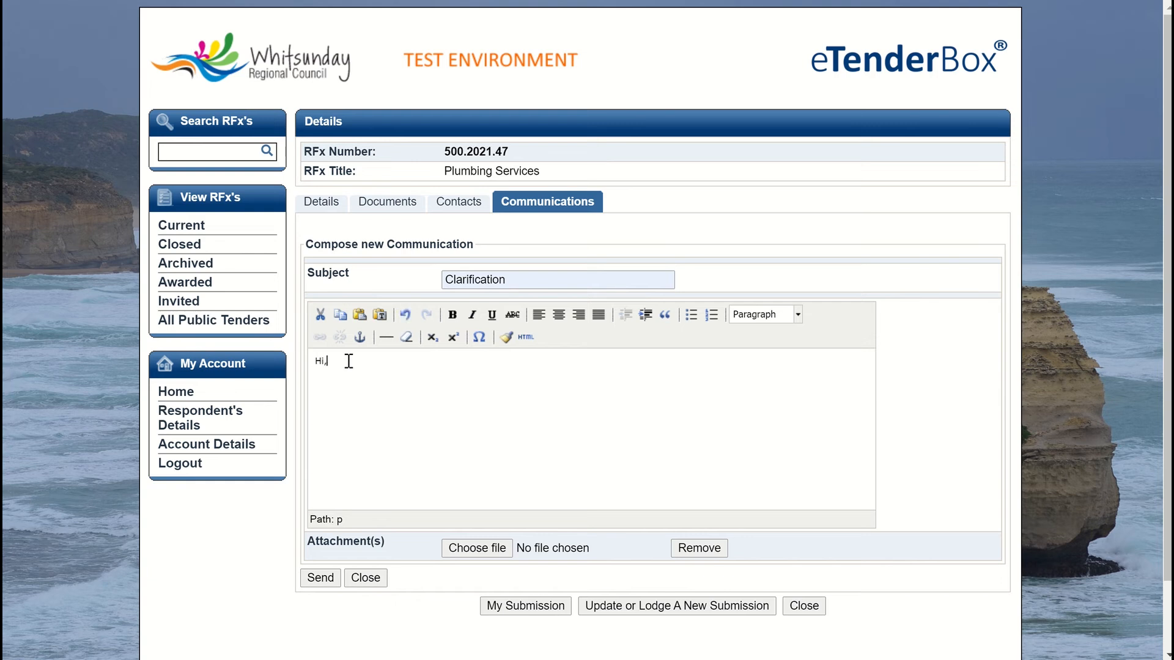
pyautogui.write(',')
pyautogui.press('Return')
pyautogui.write('I just want to clarify when this quote will ex')
pyautogui.press('BackSpace')
pyautogui.press('BackSpace')
pyautogui.write('request for quote wil')
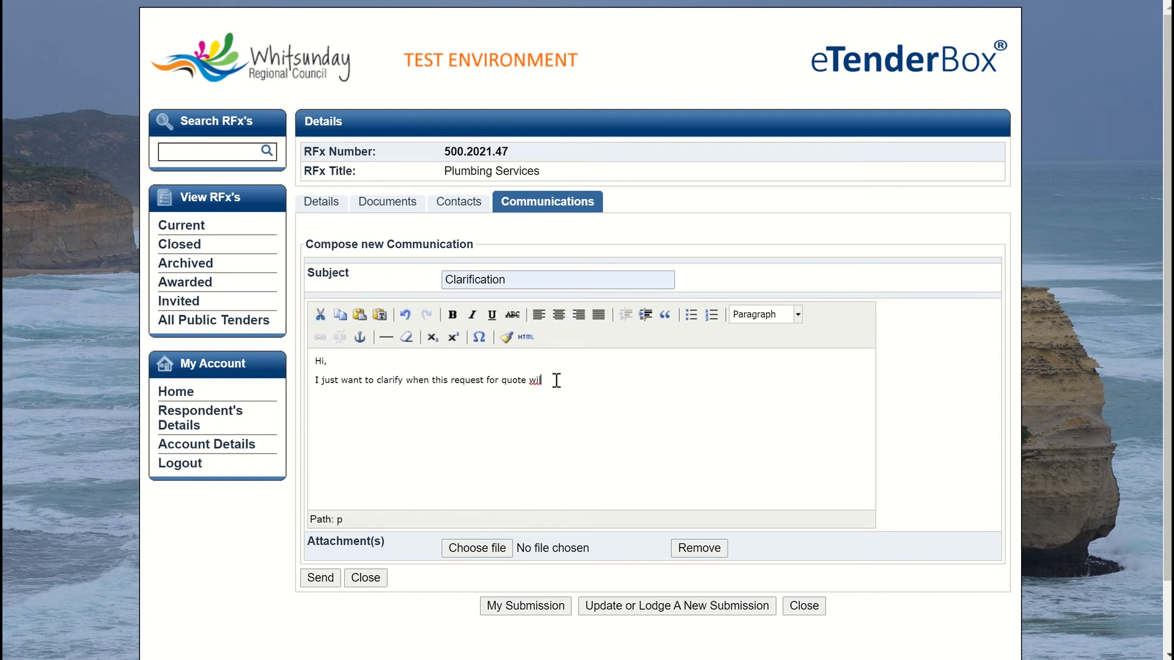
pyautogui.write('l close?')
pyautogui.click(321, 579)
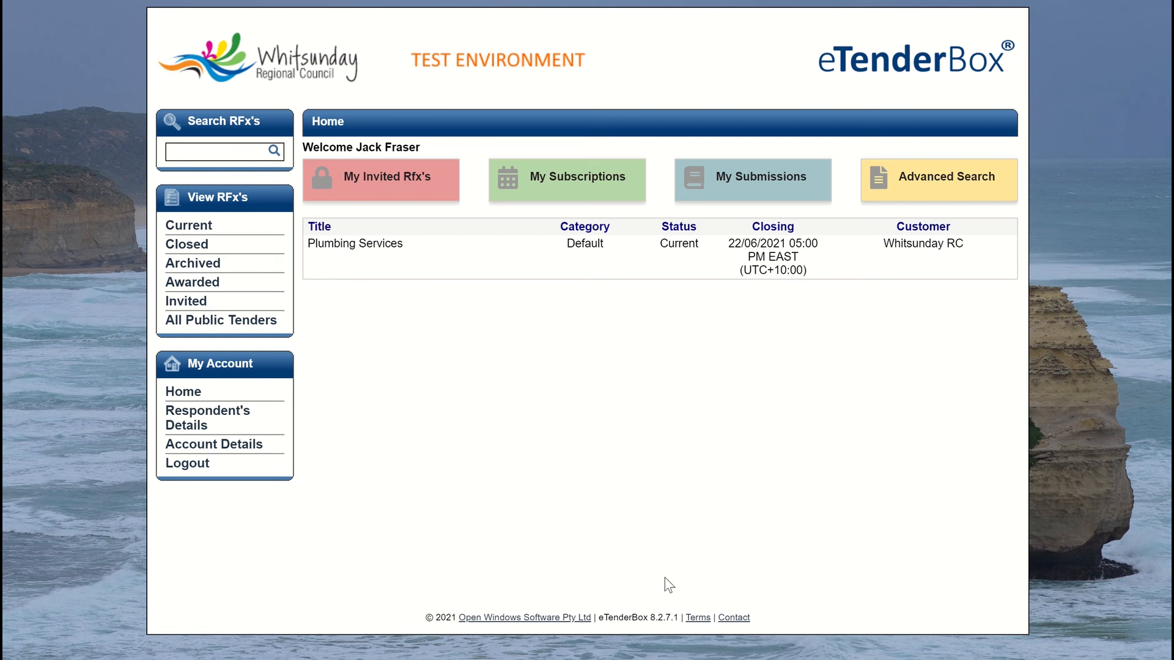
# Step: Bring up the Landscaping Request for Quote Invitation email in Gmail, showing its access code
pyautogui.click(749, 598)
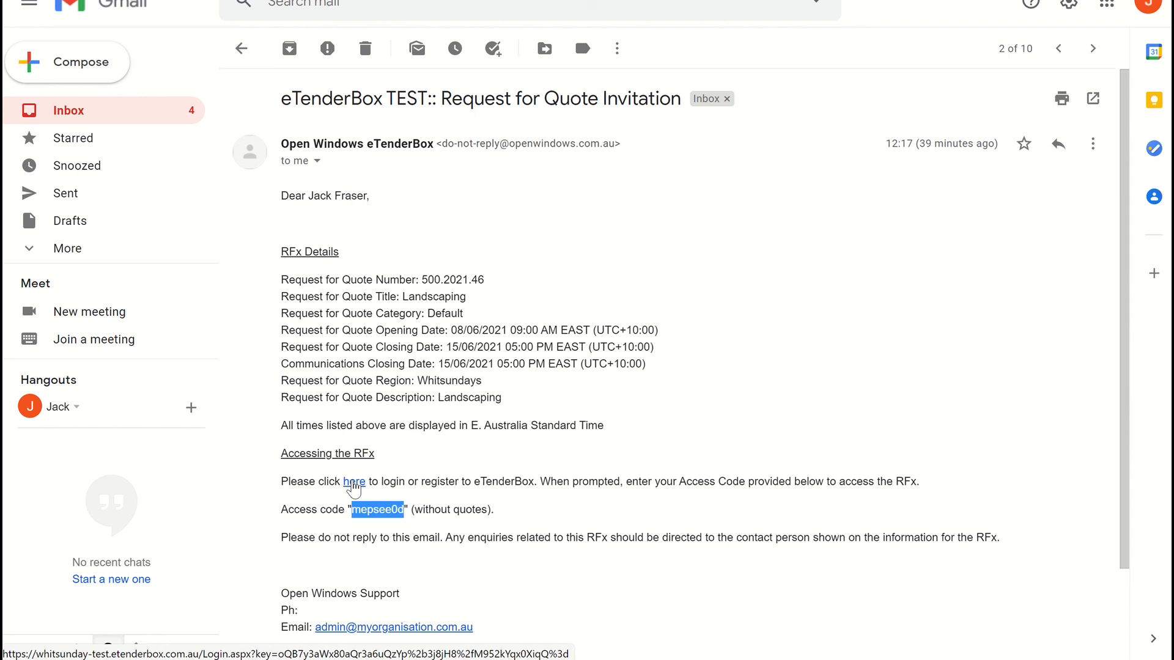
# Step: Copy the invitation's access code and go back to the eTenderBox home page
pyautogui.rightClick(371, 511)
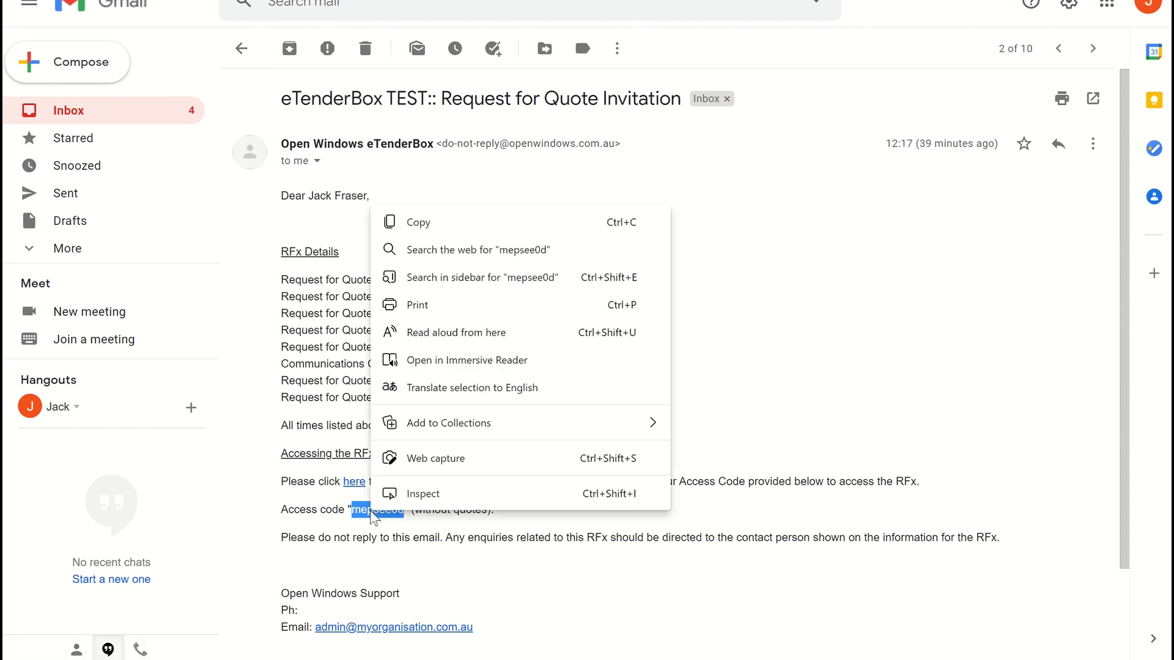
pyautogui.click(420, 229)
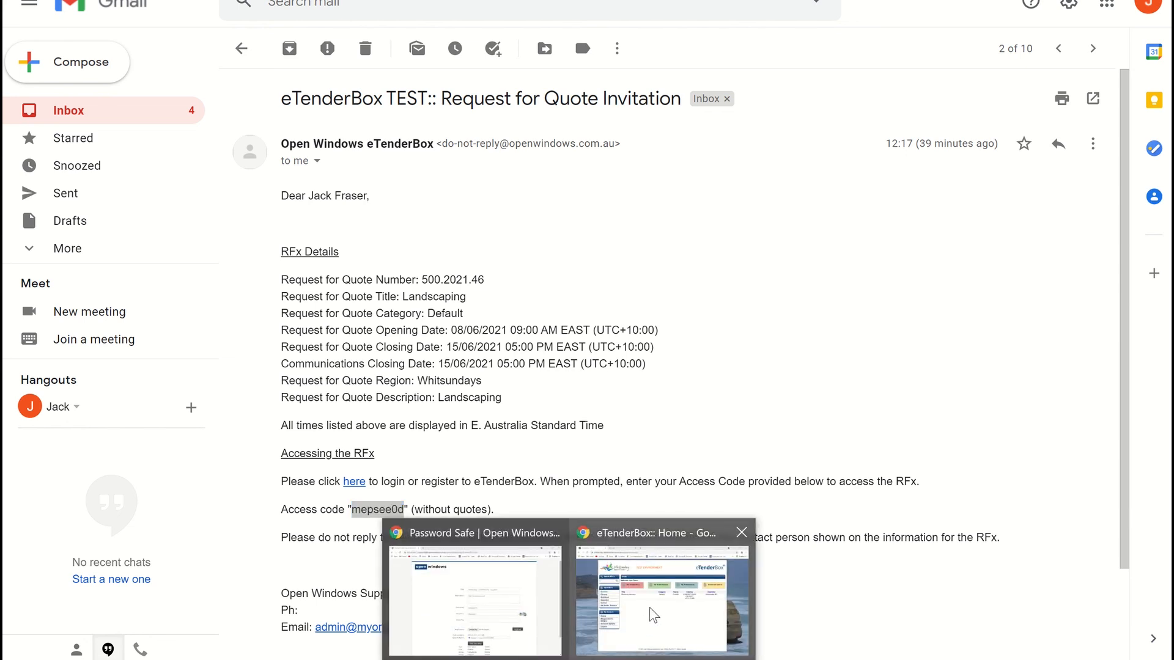
pyautogui.click(650, 607)
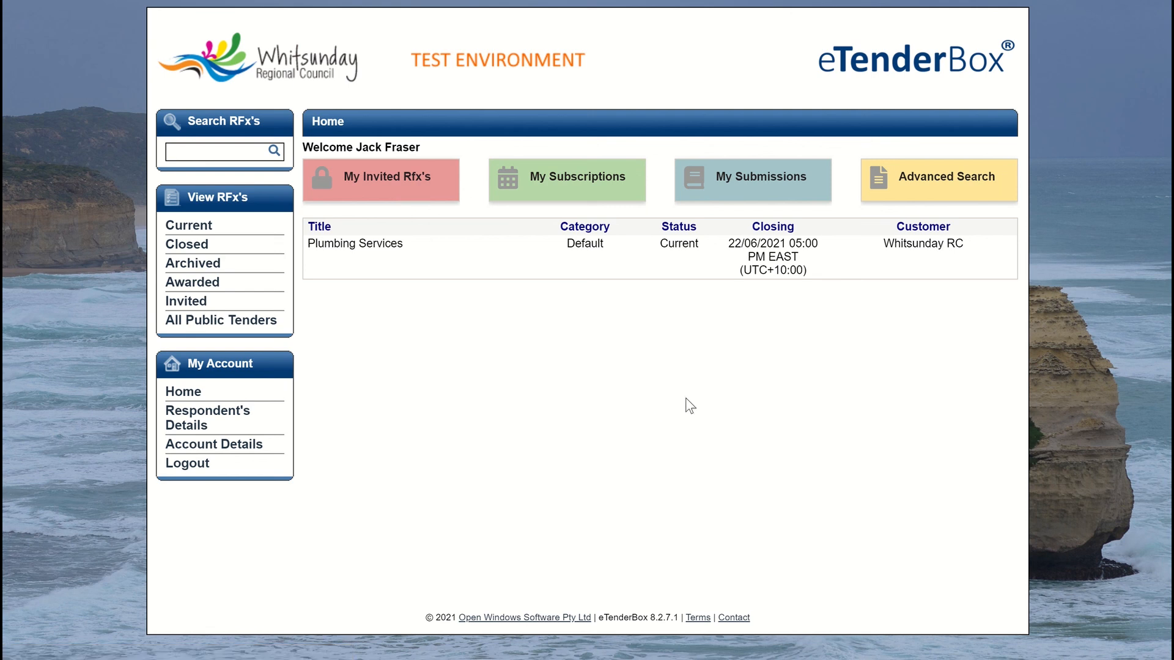
# Step: Paste the access code into RFx Invited Code, run Get RFx, and open the Landscaping RFx
pyautogui.hotkey('ctrl', 'Tab')
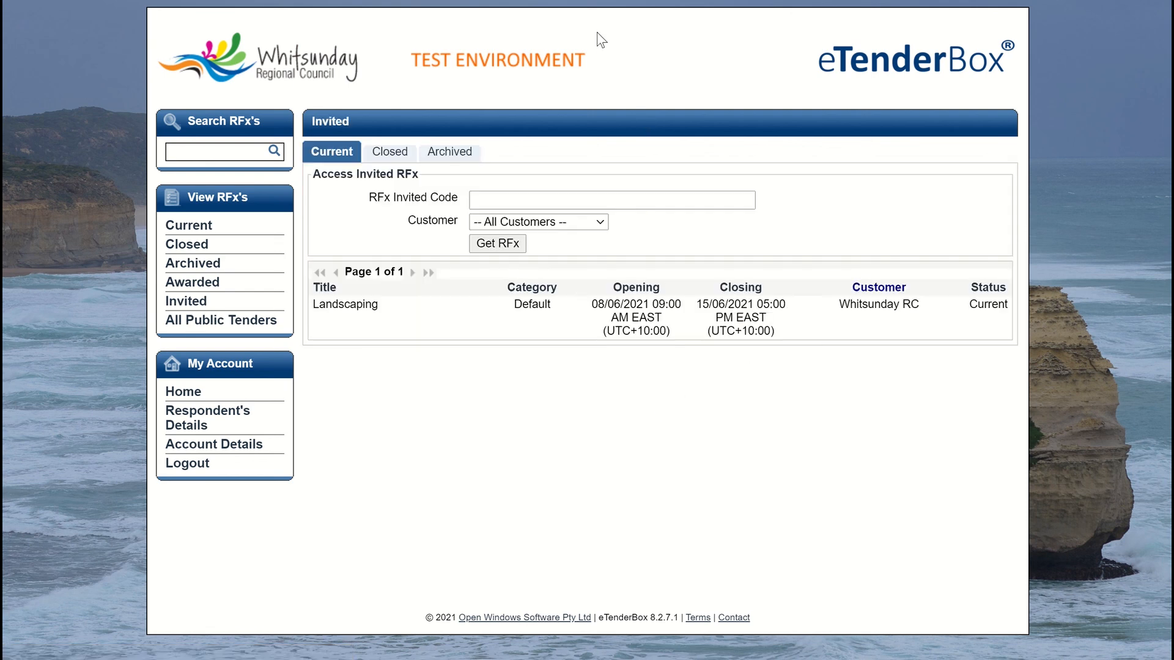
pyautogui.click(496, 200)
pyautogui.click(489, 293)
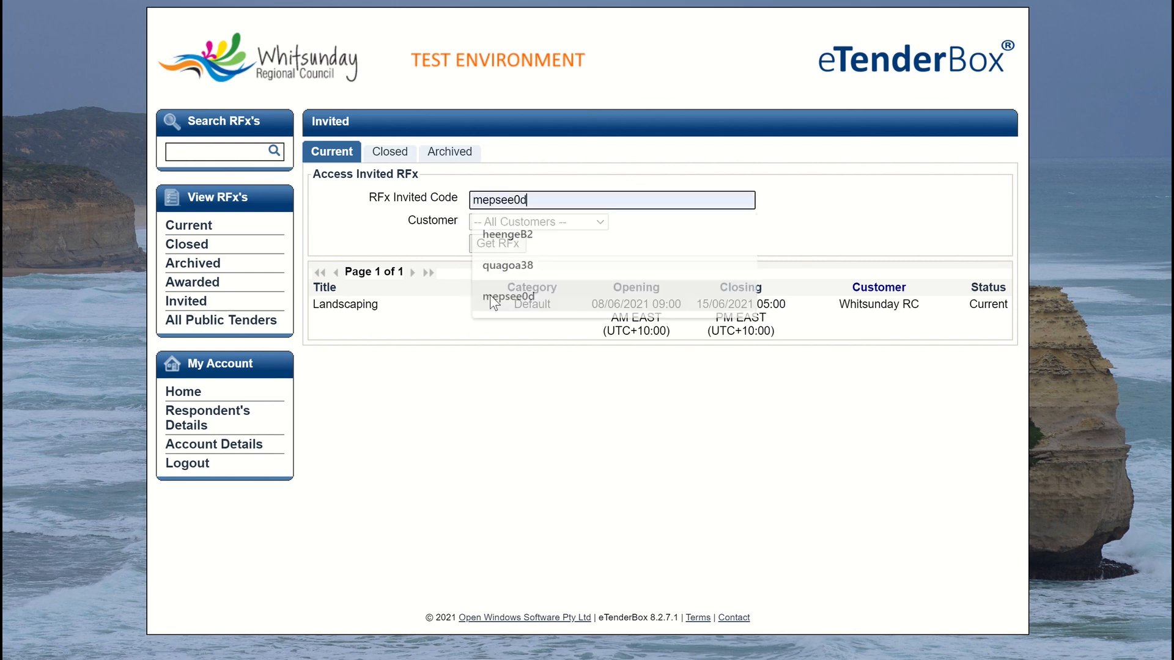
pyautogui.click(488, 242)
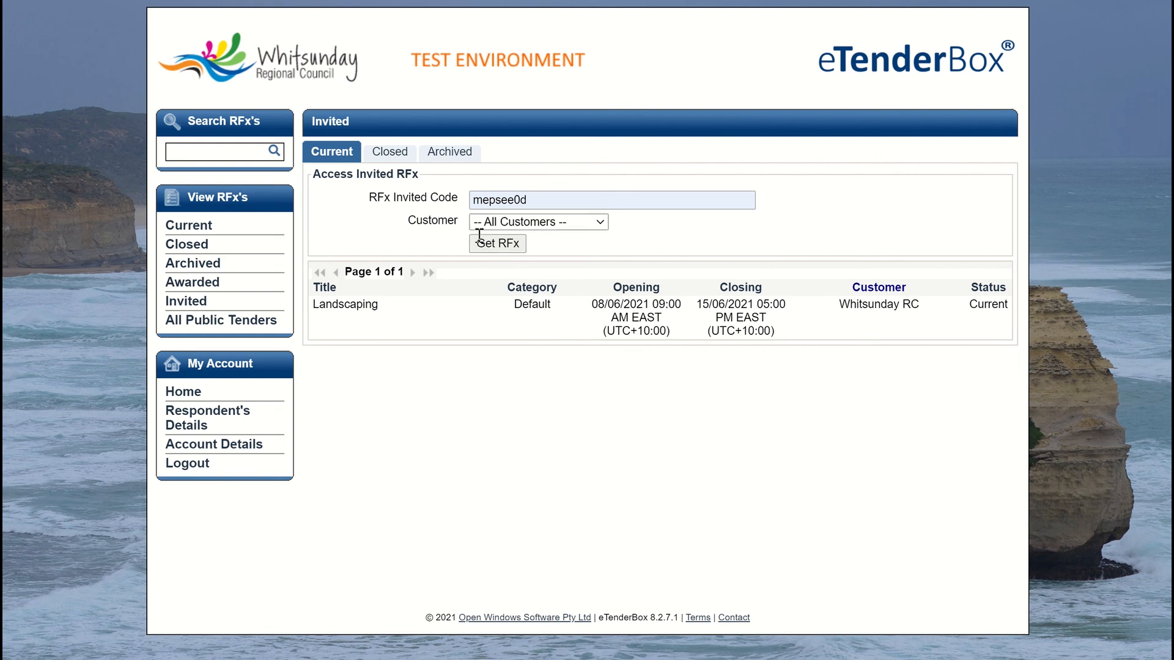
pyautogui.click(488, 243)
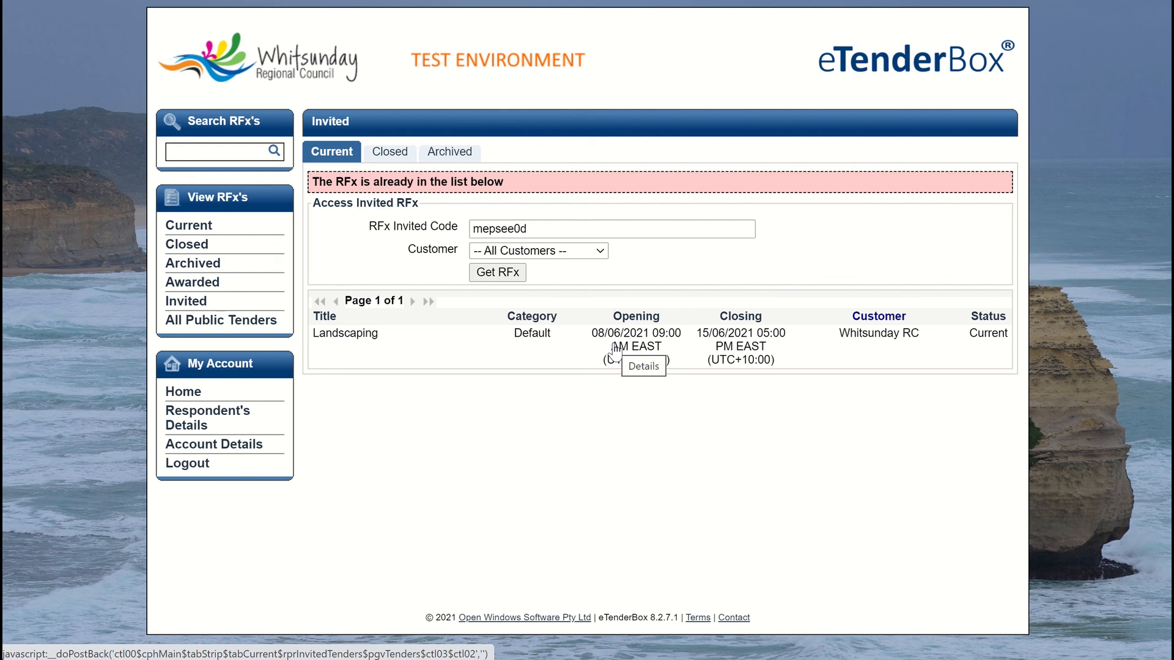
pyautogui.click(638, 349)
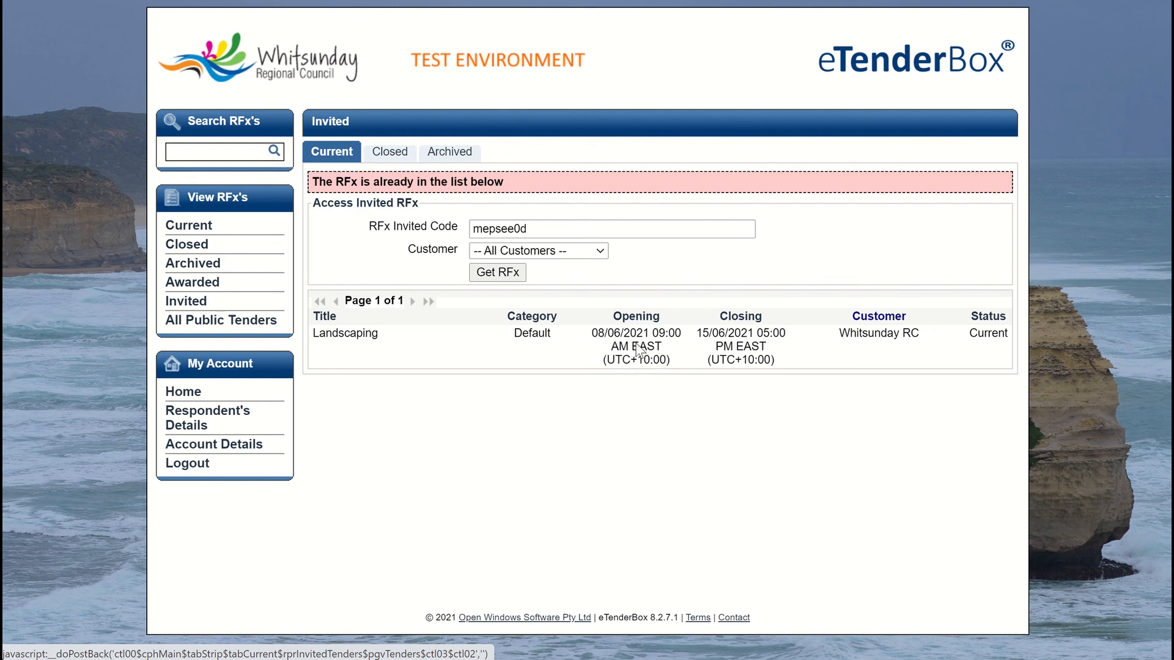